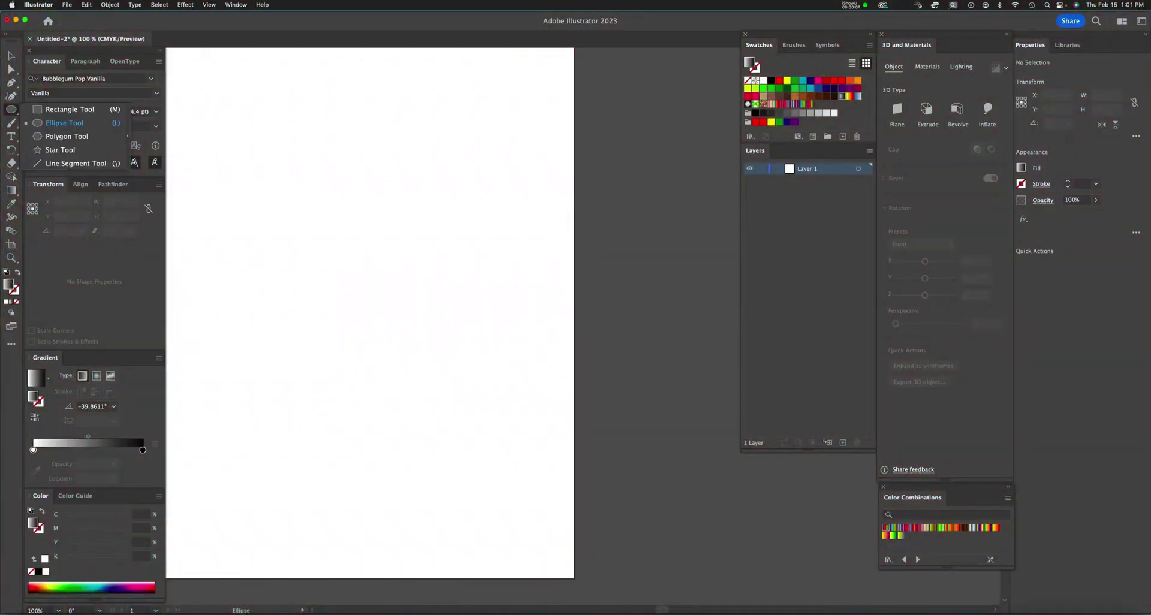
# - Draw a circle about 174 pt wide on the upper part of the artboard, with no fill and a gradient stroke
pyautogui.click(64, 123)
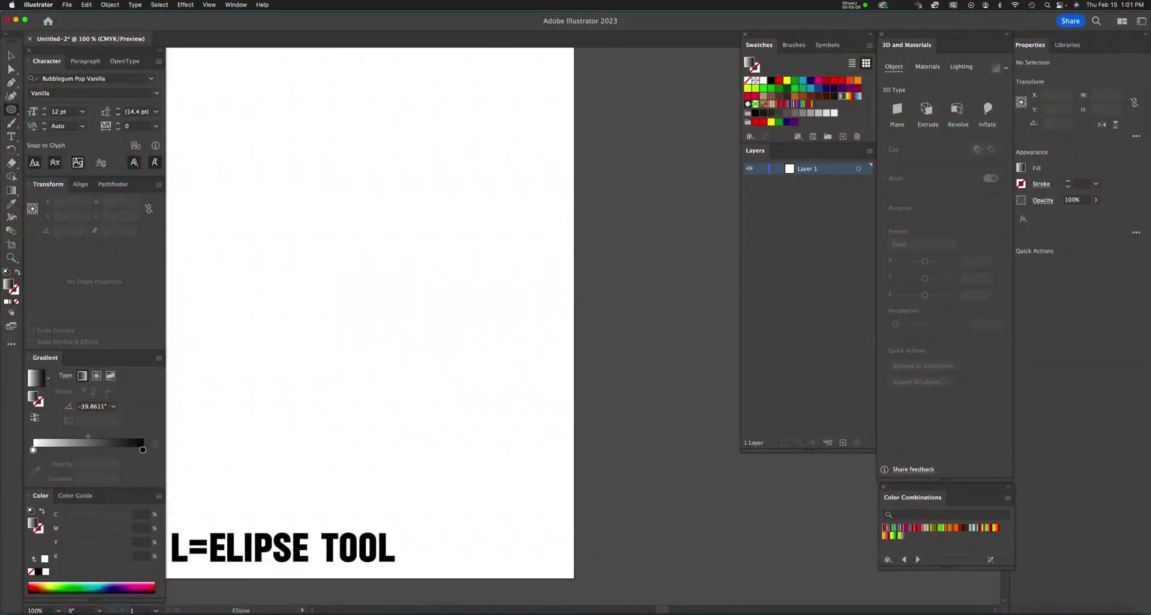
pyautogui.moveTo(250, 149); pyautogui.dragTo(367, 266)
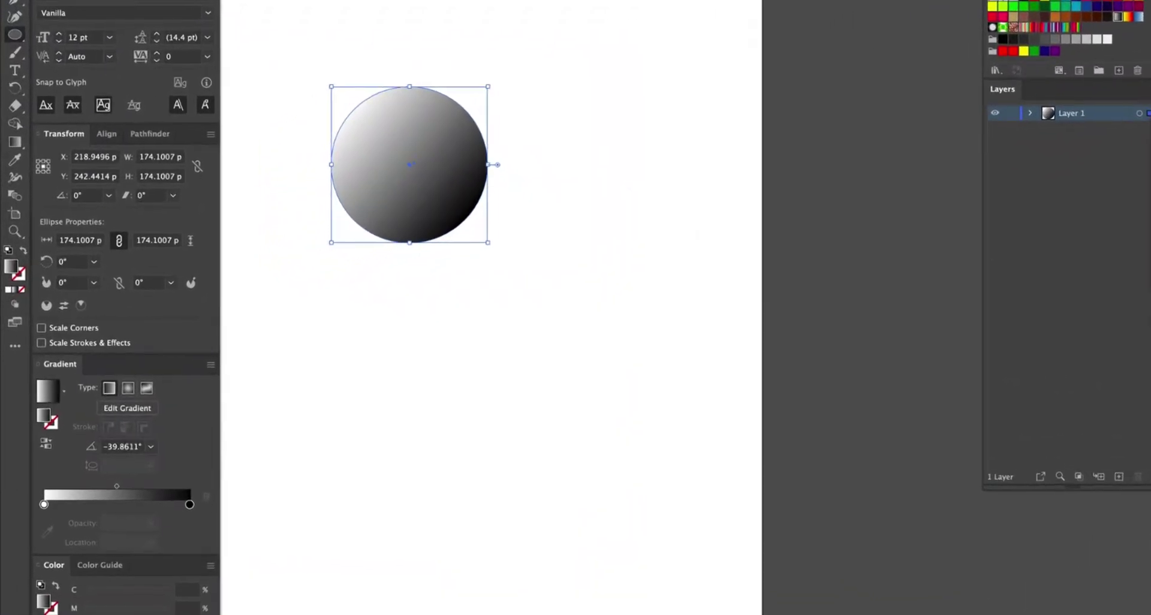
pyautogui.click(16, 301)
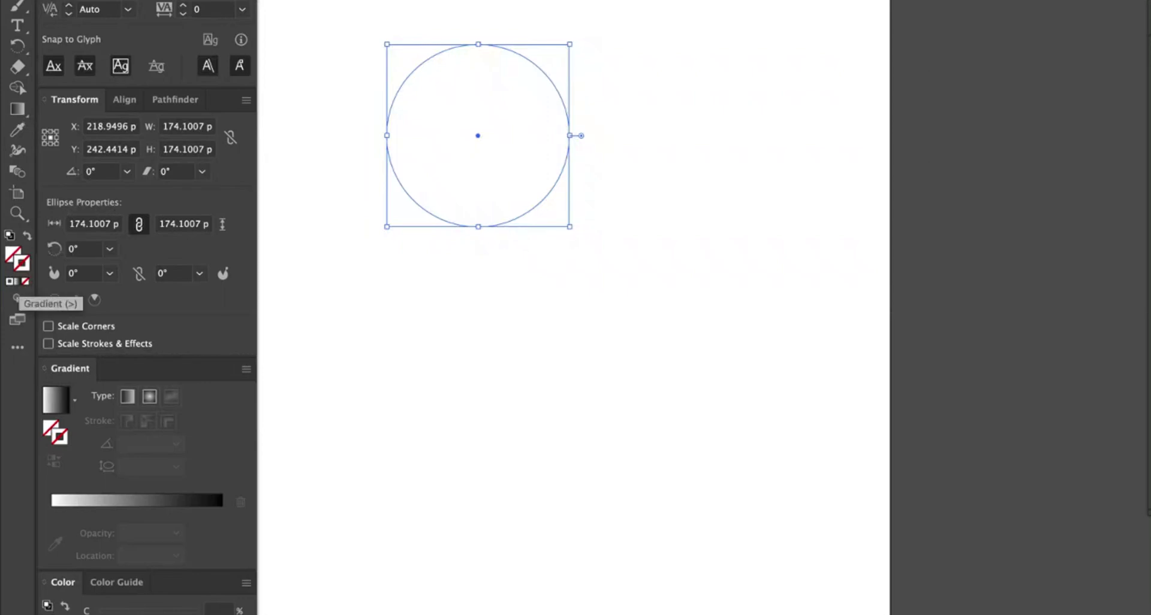
pyautogui.click(17, 281)
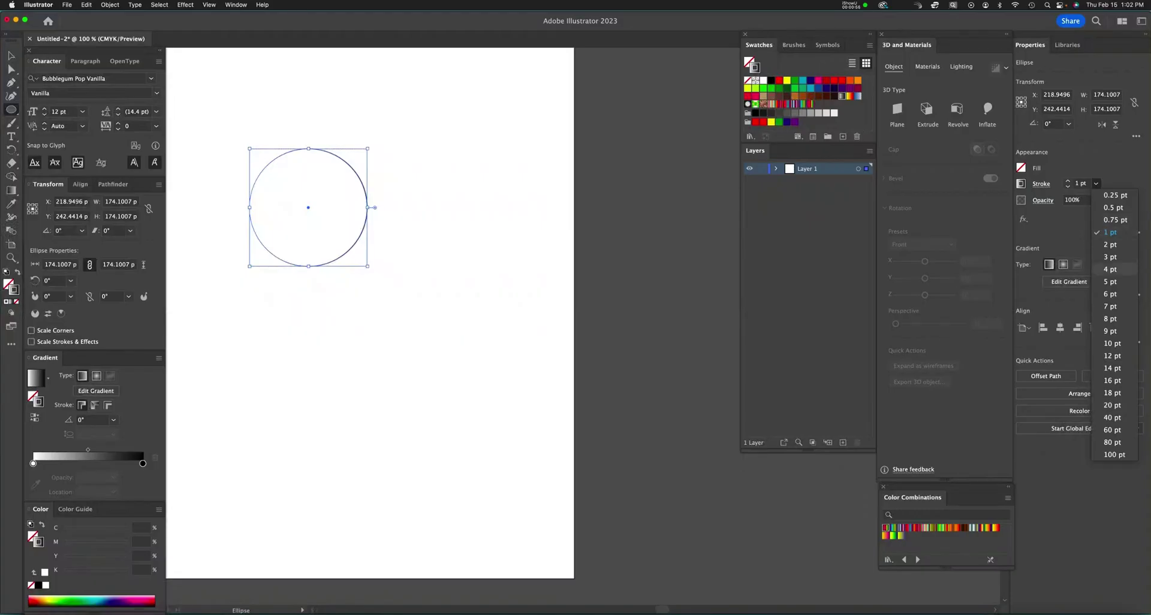
# - Increase the circle's stroke weight to 174 pt so the stroke covers the centre
pyautogui.click(1114, 454)
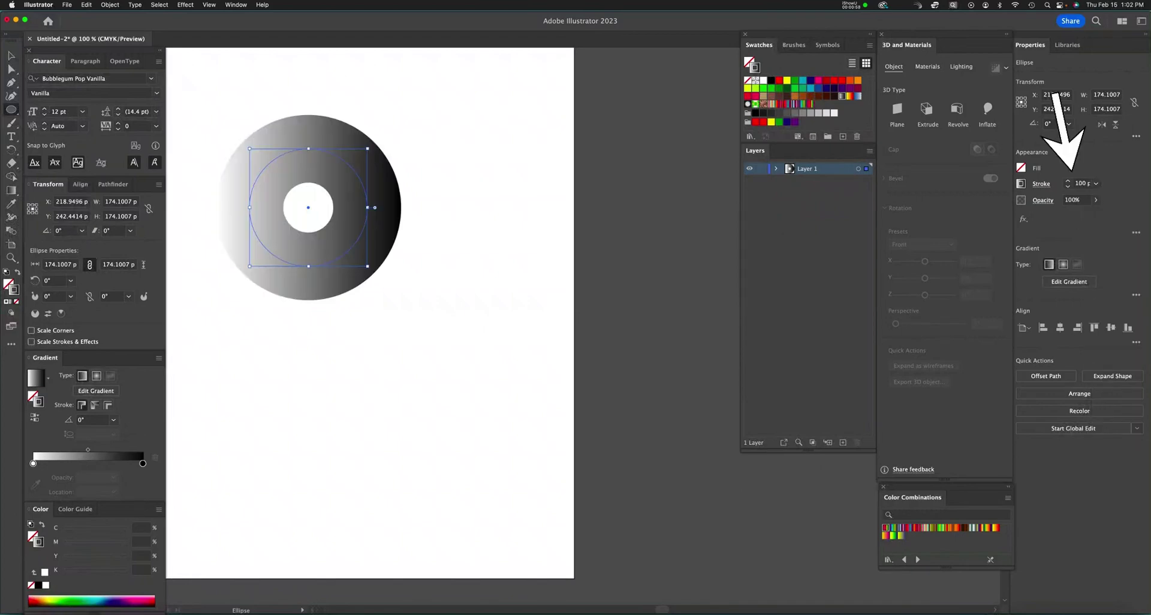
pyautogui.click(1095, 183)
pyautogui.click(1067, 181)
pyautogui.click(1067, 181)
pyautogui.click(1068, 181)
pyautogui.click(1067, 180)
pyautogui.click(1066, 181)
pyautogui.click(1067, 180)
pyautogui.click(1067, 180)
pyautogui.click(1067, 180)
pyautogui.click(1067, 180)
pyautogui.click(1066, 181)
pyautogui.click(1067, 181)
pyautogui.click(1067, 180)
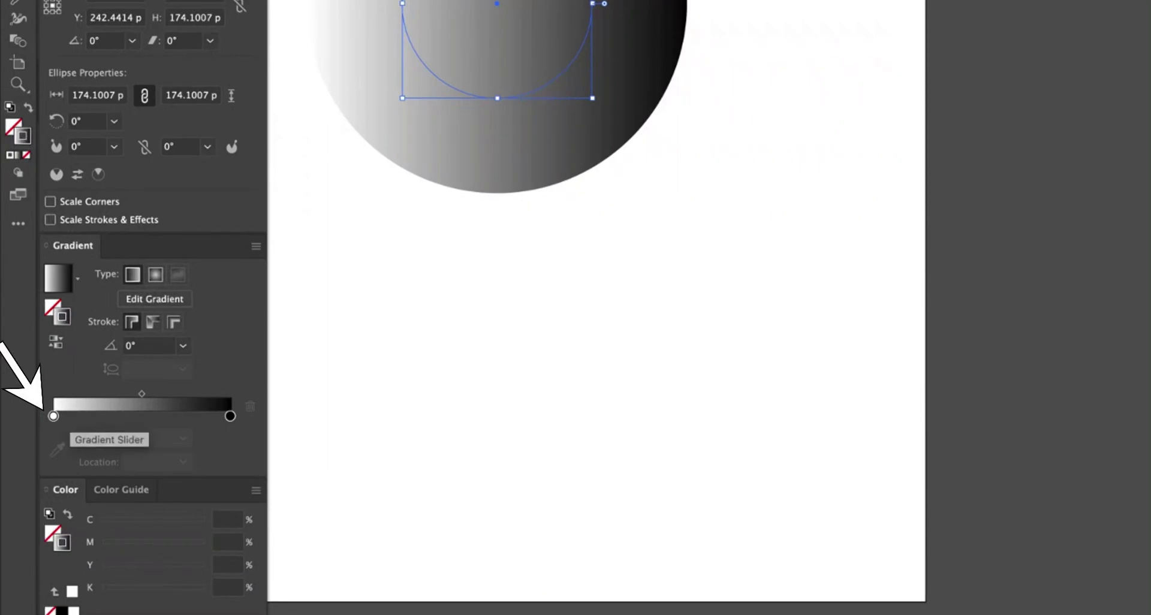
# - Duplicate the white and black stops to build an alternating series of stops along the circle's stroke gradient
pyautogui.moveTo(53, 416); pyautogui.dragTo(205, 416)
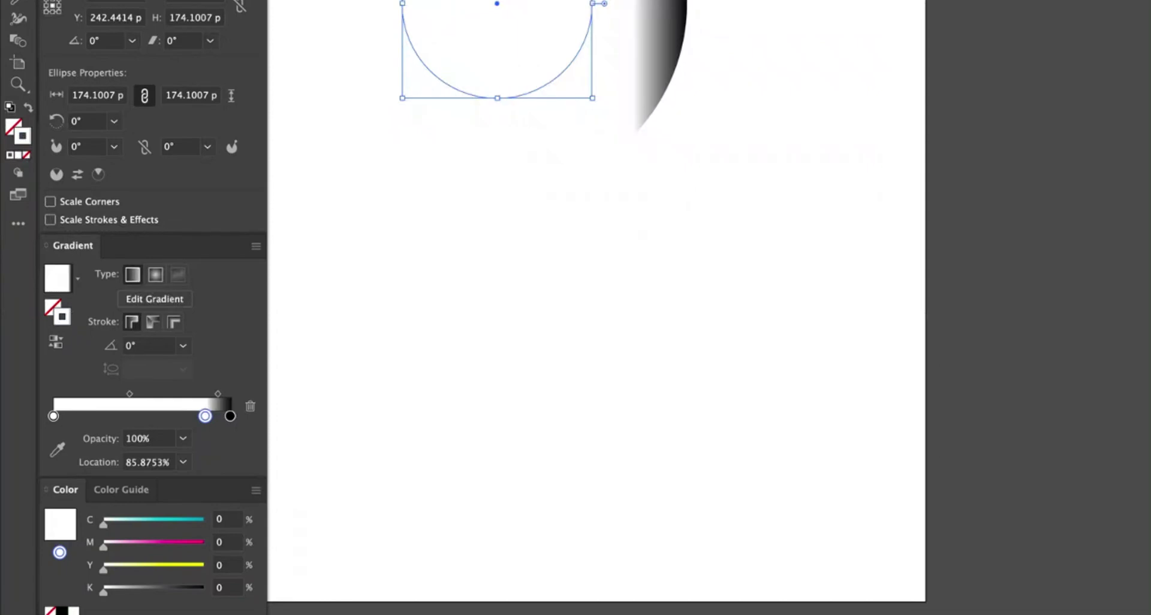
pyautogui.click(230, 416)
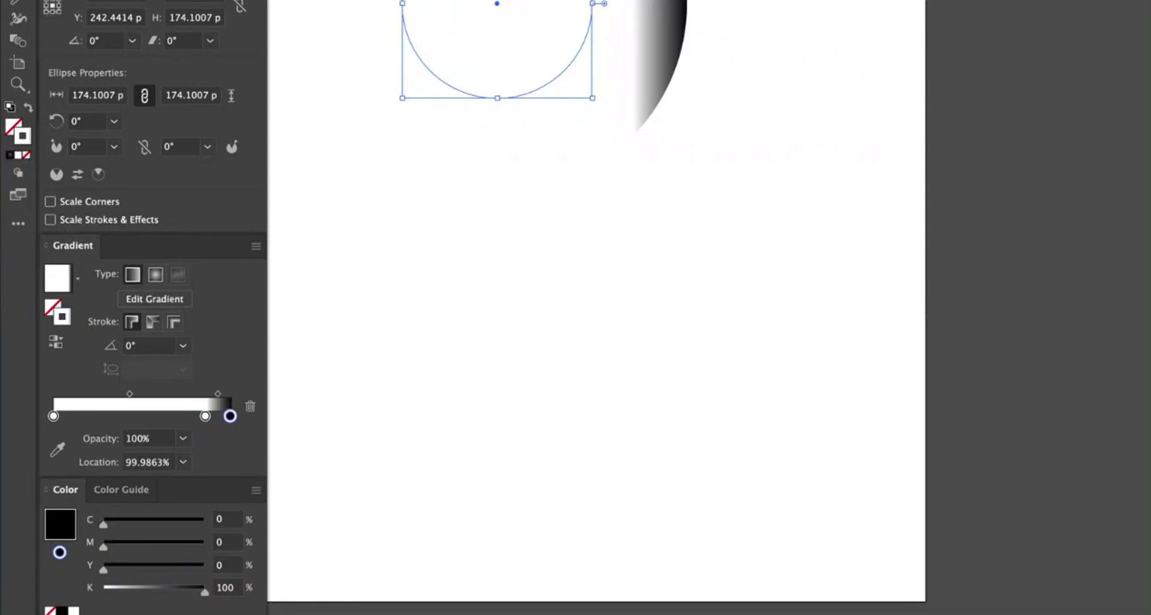
pyautogui.moveTo(230, 416); pyautogui.dragTo(86, 416)
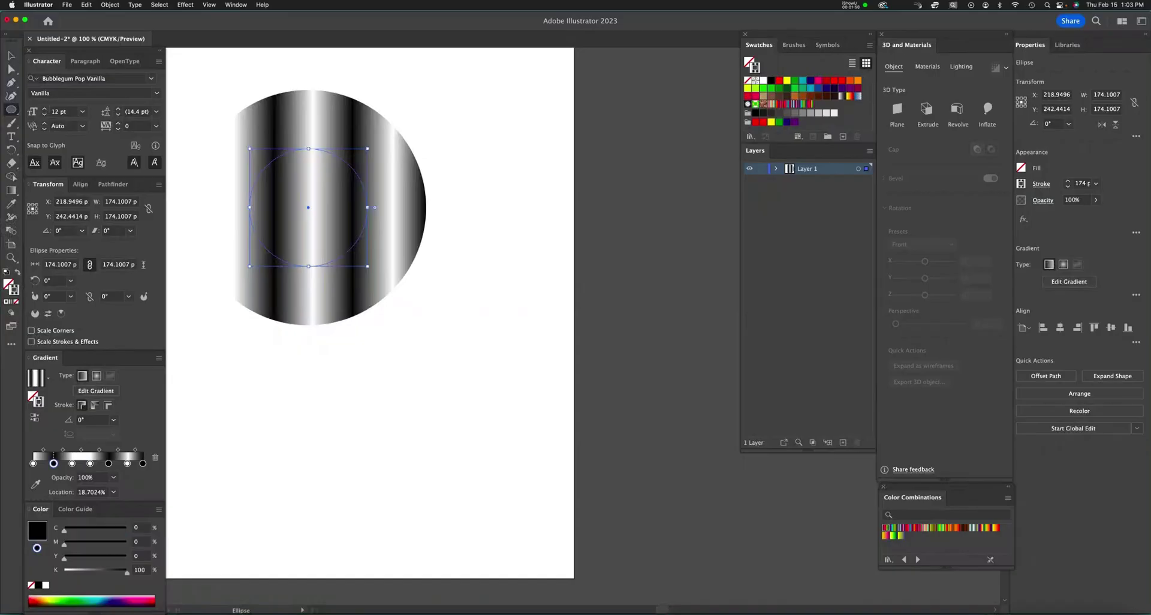
pyautogui.moveTo(53, 463)
pyautogui.mouseDown()
pyautogui.moveTo(43, 463)
pyautogui.moveTo(67, 463)
pyautogui.mouseUp()
pyautogui.moveTo(90, 464); pyautogui.dragTo(84, 463)
pyautogui.moveTo(107, 463)
pyautogui.mouseDown()
pyautogui.moveTo(99, 463)
pyautogui.moveTo(130, 463)
pyautogui.mouseUp()
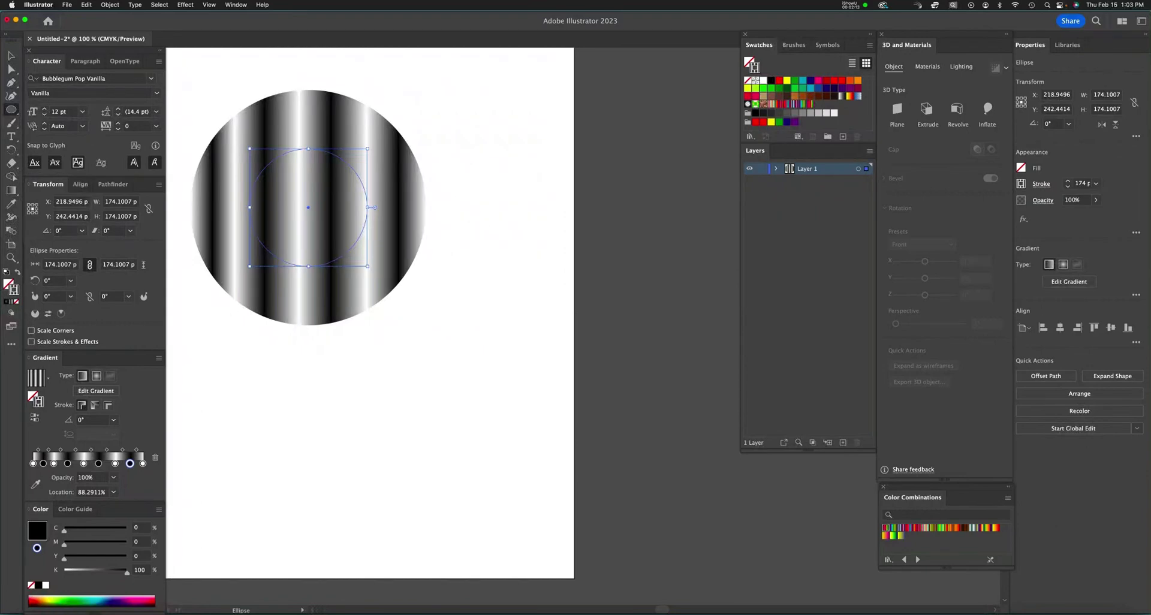
# - Even out the gradient stop spacing, placing the second white stop at about 22% and the last black stop at about 86%
pyautogui.moveTo(98, 464); pyautogui.dragTo(99, 463)
pyautogui.moveTo(83, 463); pyautogui.dragTo(70, 463)
pyautogui.moveTo(53, 463); pyautogui.dragTo(57, 463)
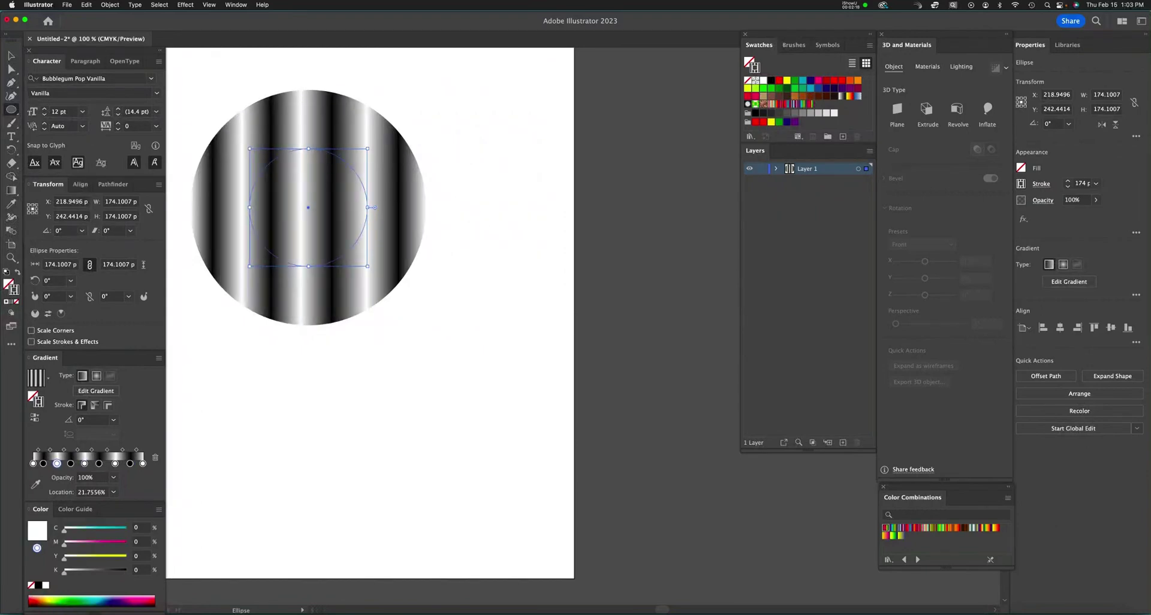
pyautogui.moveTo(129, 463); pyautogui.dragTo(128, 463)
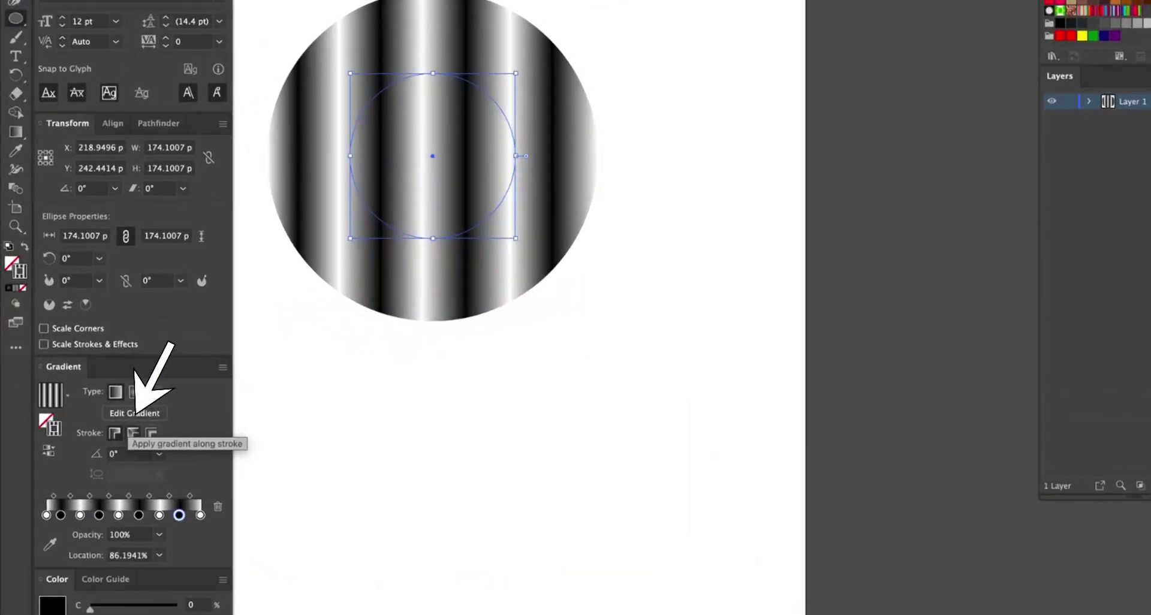
# - Apply the gradient along the stroke and expand the circle's appearance
pyautogui.click(133, 432)
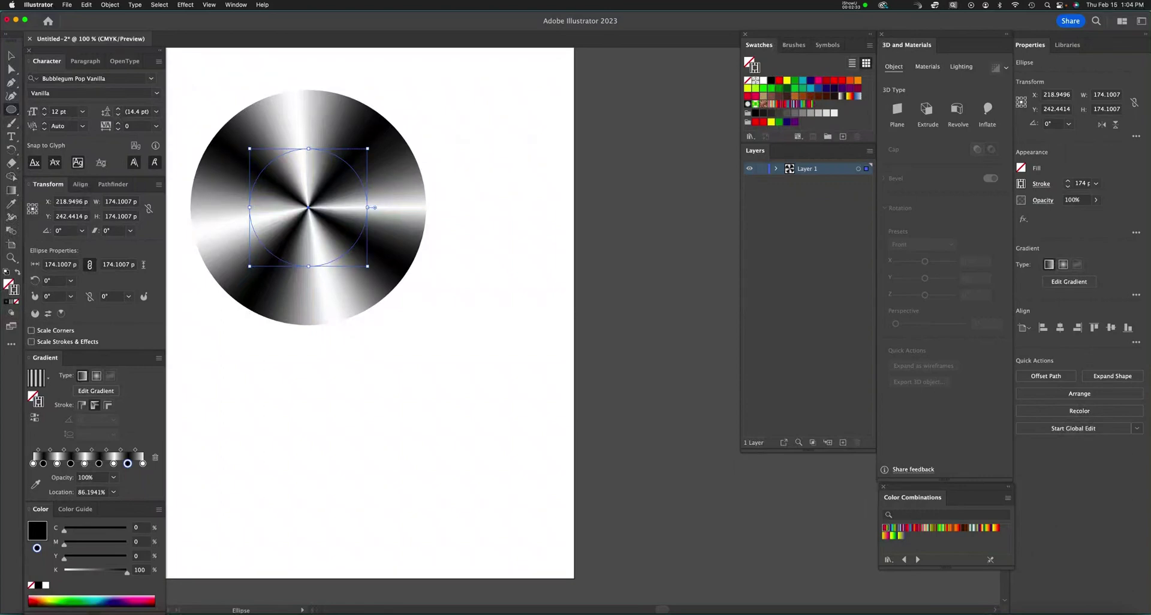
pyautogui.click(110, 5)
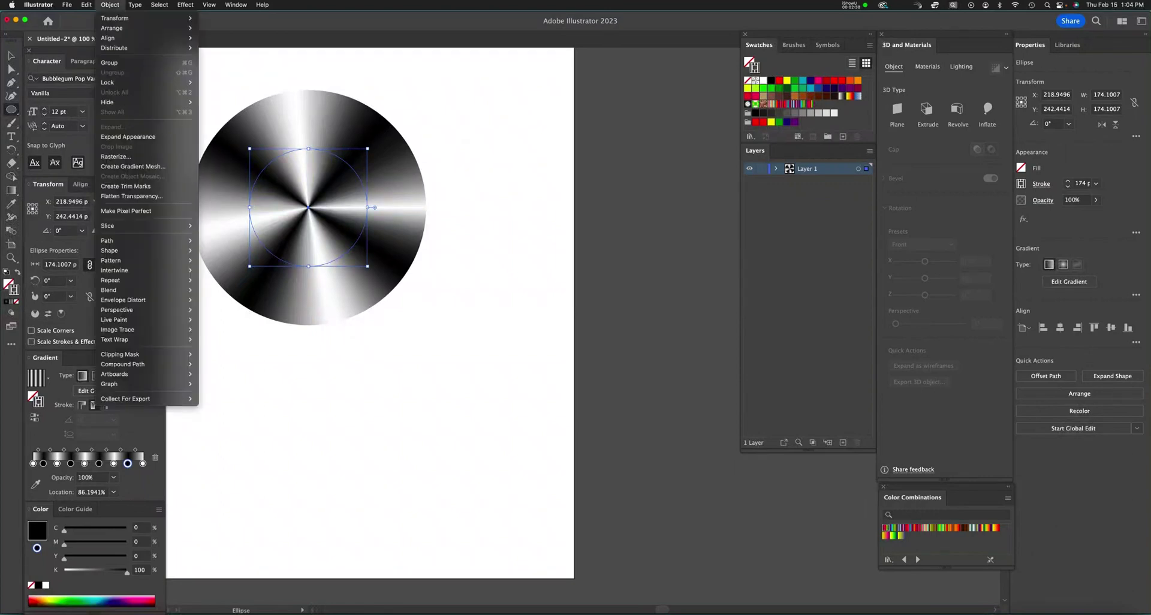
pyautogui.click(128, 137)
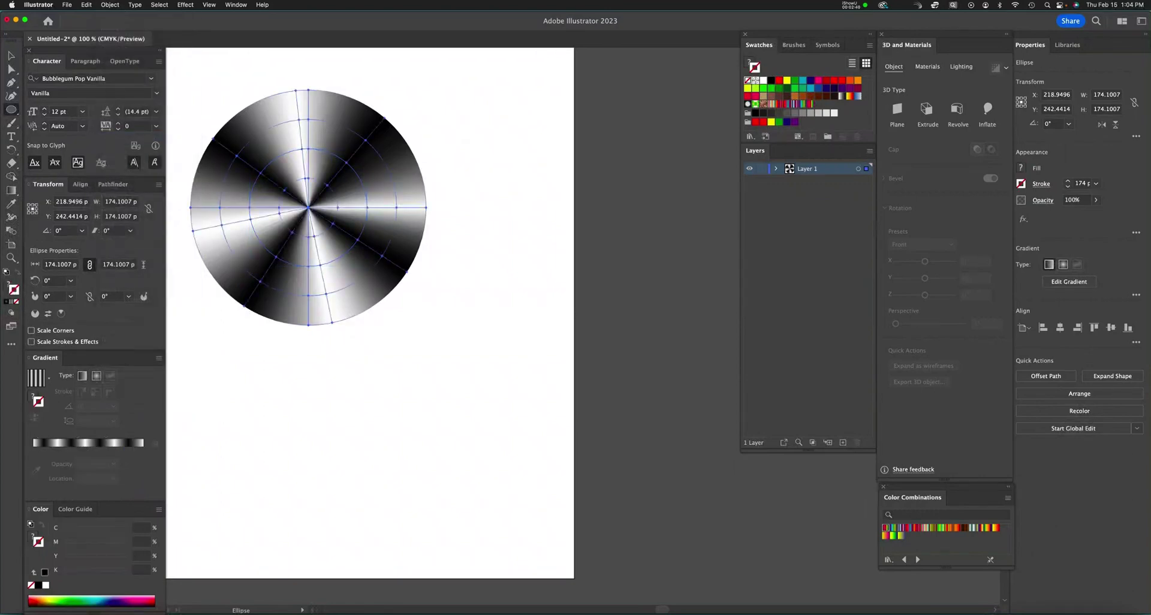
# - Scale the expanded metallic disc down to about 204 pt and draw a matching circle directly over it
pyautogui.press('v')
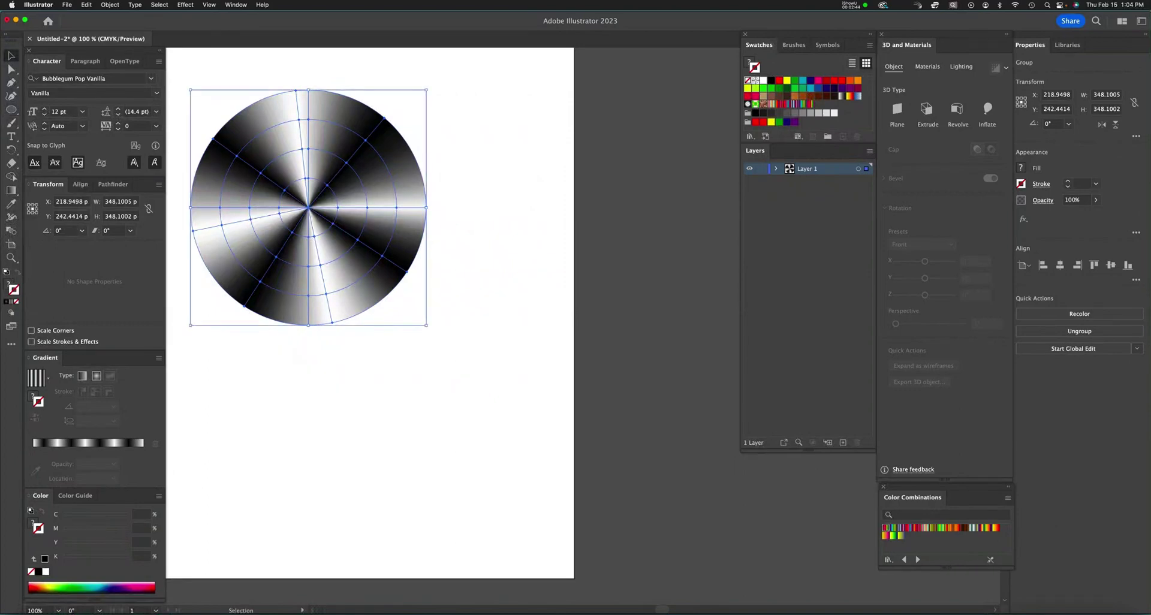
pyautogui.moveTo(426, 325); pyautogui.dragTo(329, 228)
pyautogui.press('l')
pyautogui.moveTo(11, 110); pyautogui.dragTo(48, 122)
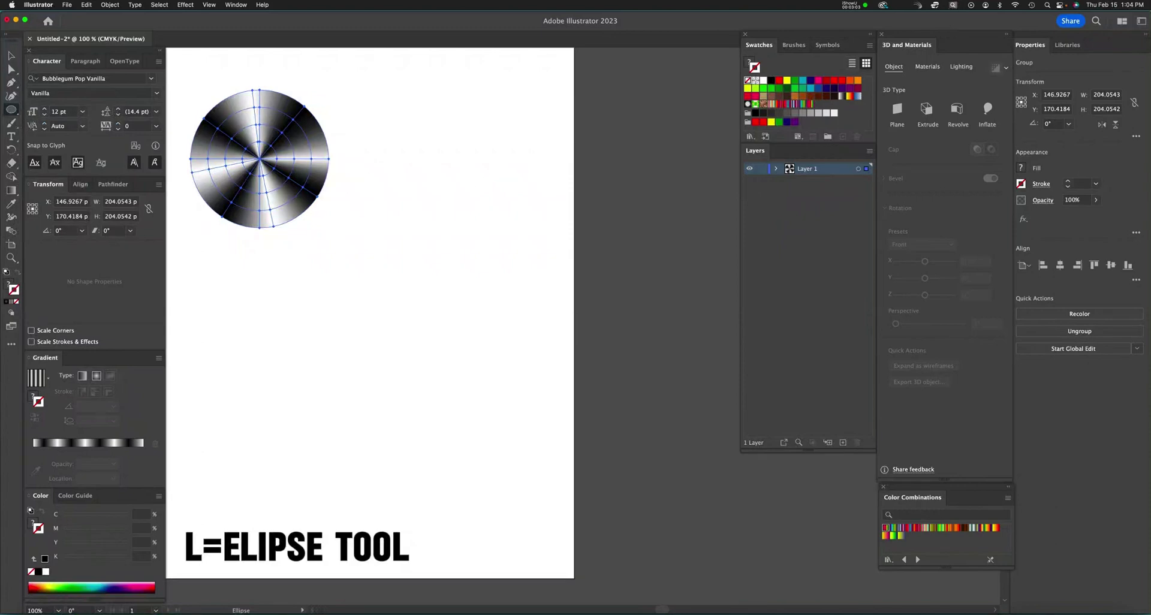
pyautogui.moveTo(190, 90); pyautogui.dragTo(330, 227)
pyautogui.press('super+equal')
pyautogui.press('super+equal')
pyautogui.press('super+equal')
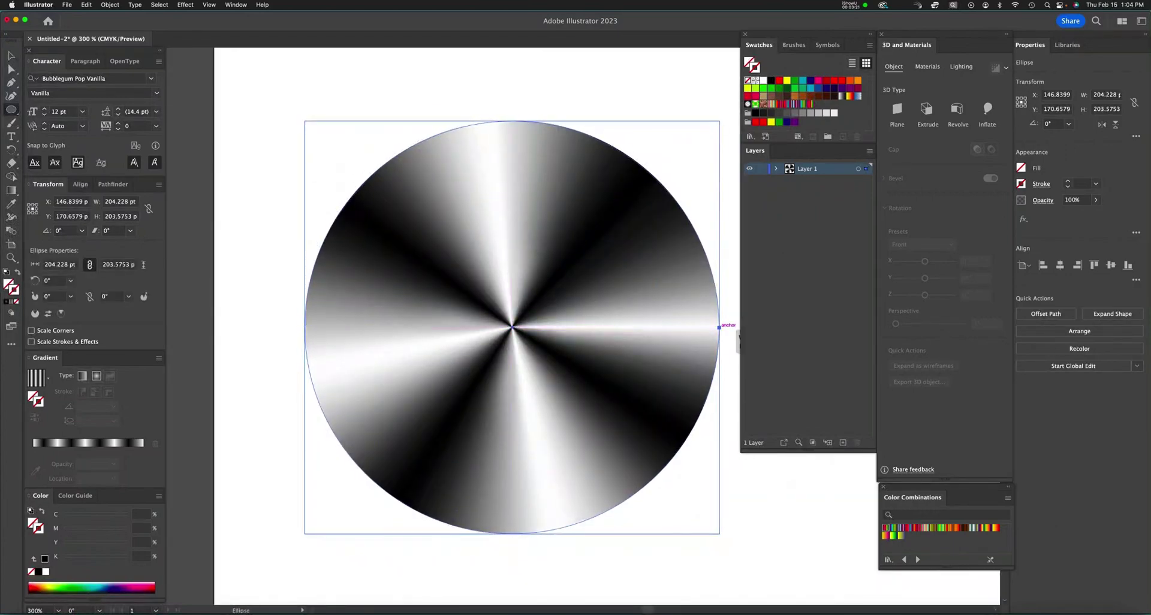
# - Fill the new circle with white and move it straight down below the metallic disc
pyautogui.press('super+minus')
pyautogui.press('super+minus')
pyautogui.press('v')
pyautogui.press('super+minus')
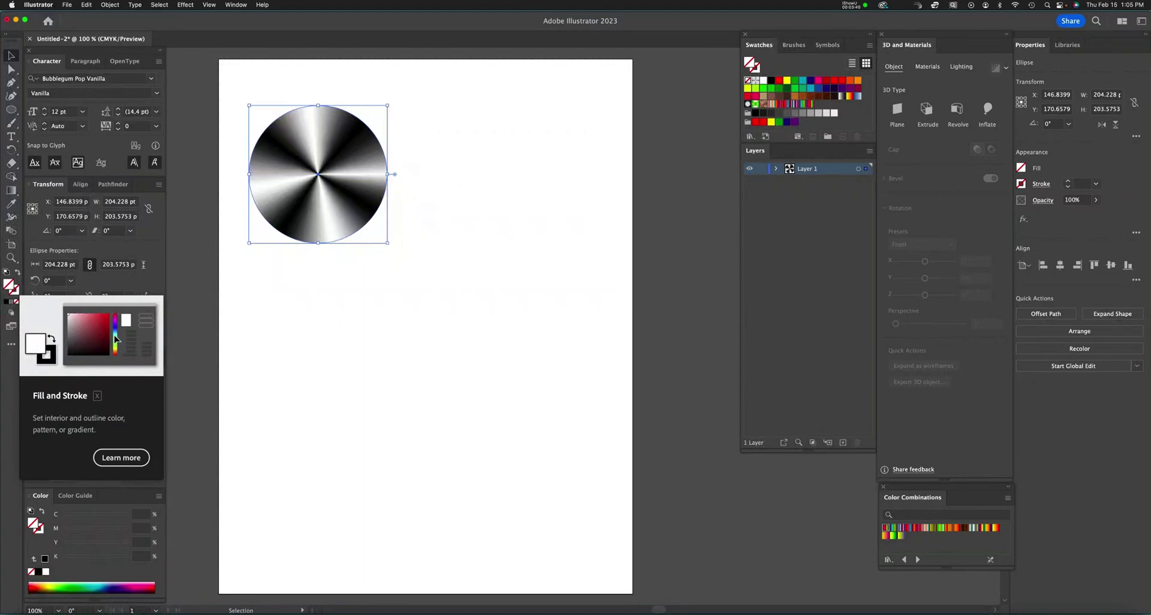
pyautogui.doubleClick(10, 285)
pyautogui.press('Escape')
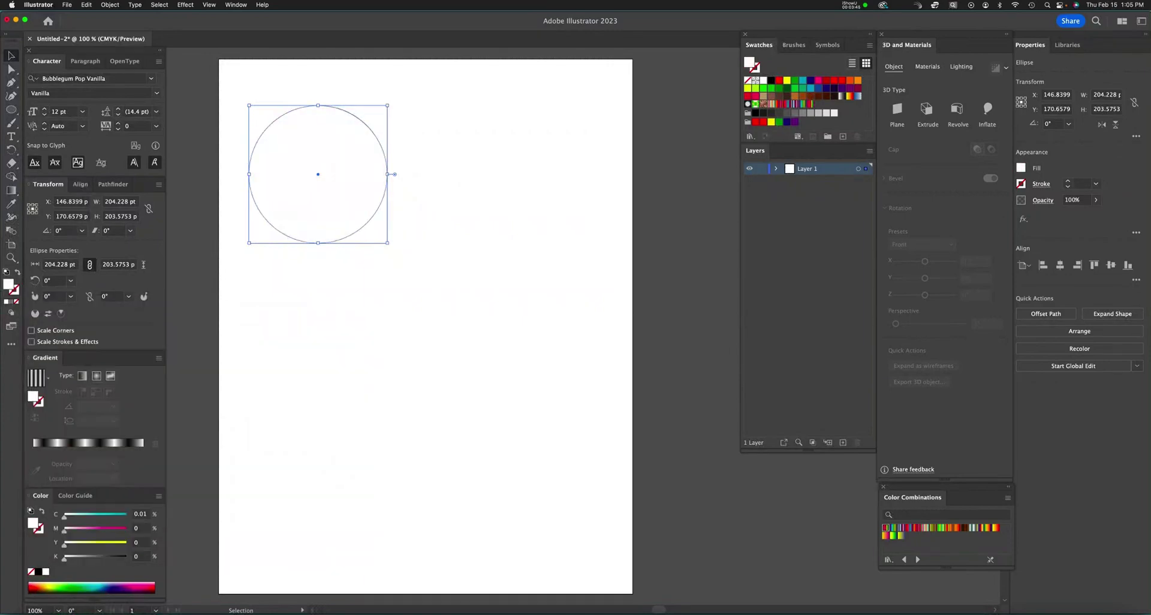
pyautogui.moveTo(347, 162); pyautogui.dragTo(347, 319)
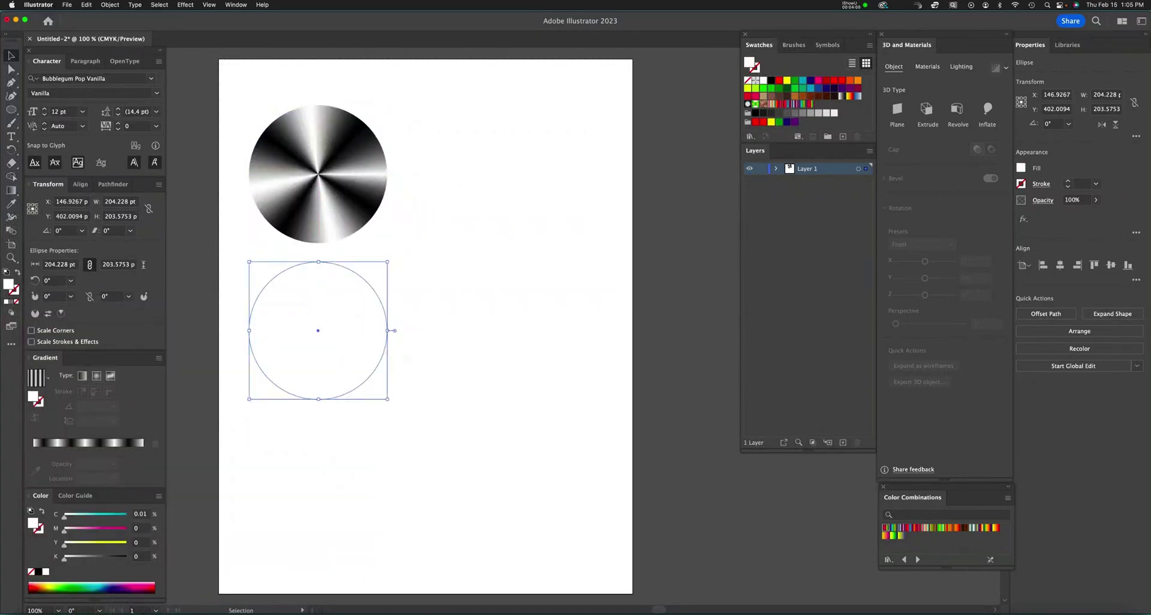
pyautogui.click(48, 378)
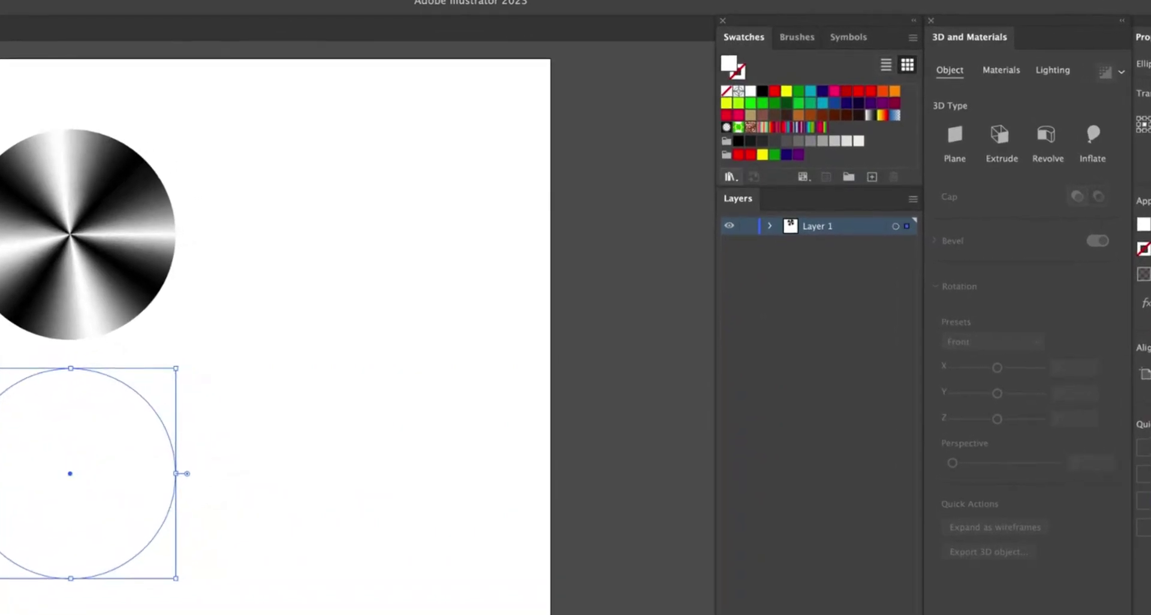
pyautogui.click(729, 176)
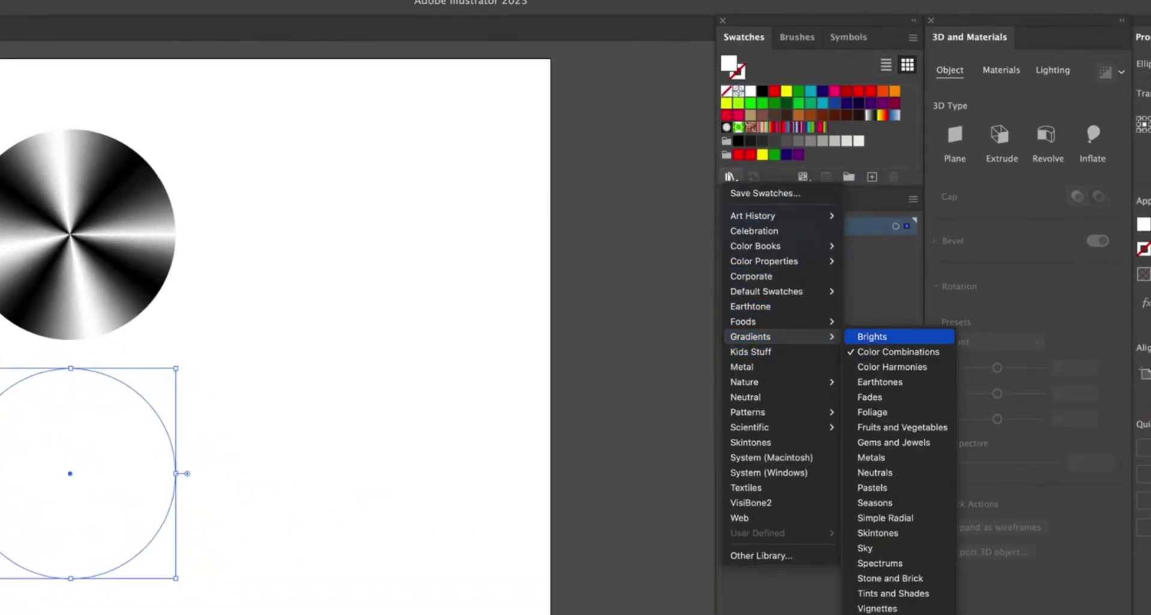
pyautogui.moveTo(755, 337)
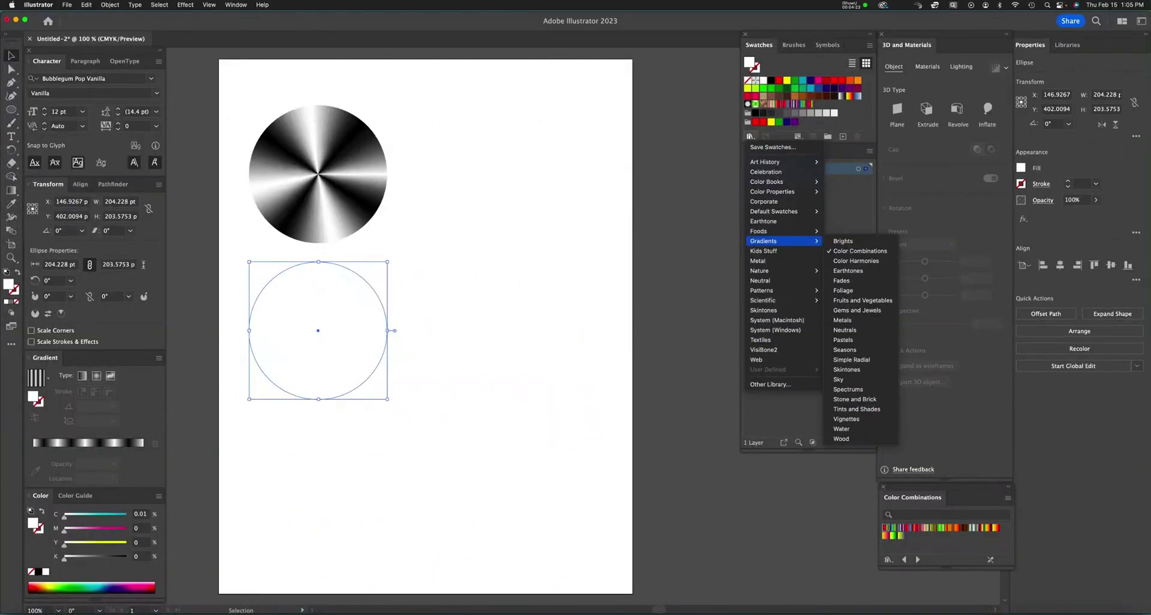
pyautogui.press('Escape')
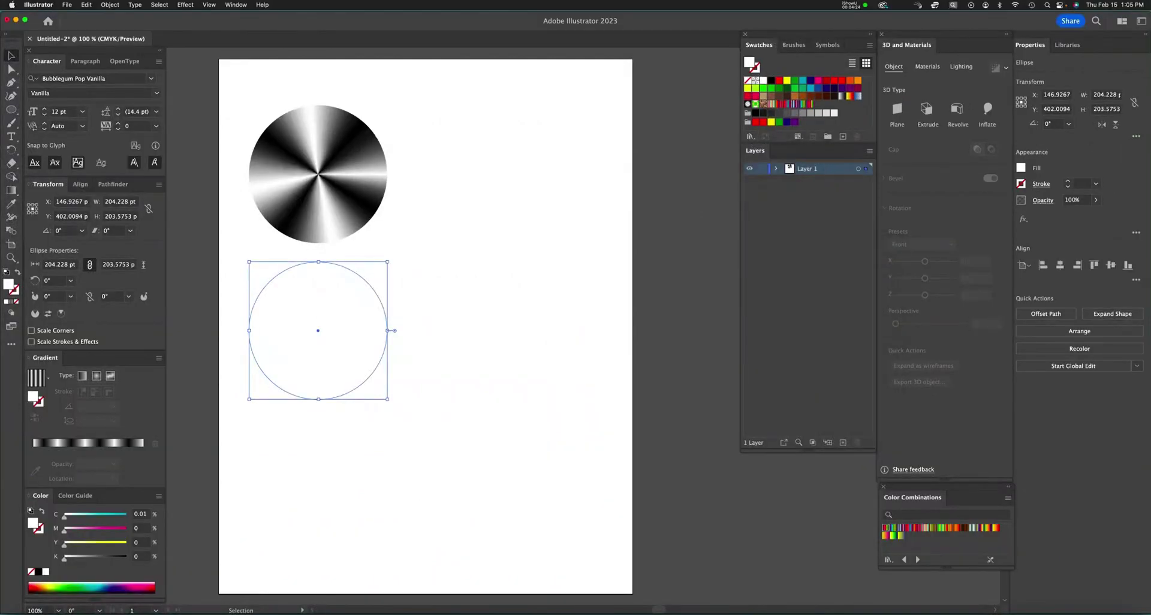
# - Fill the lower circle with the Magenta, Green, Yellow gradient and add a white stop at about 89%
pyautogui.click(48, 378)
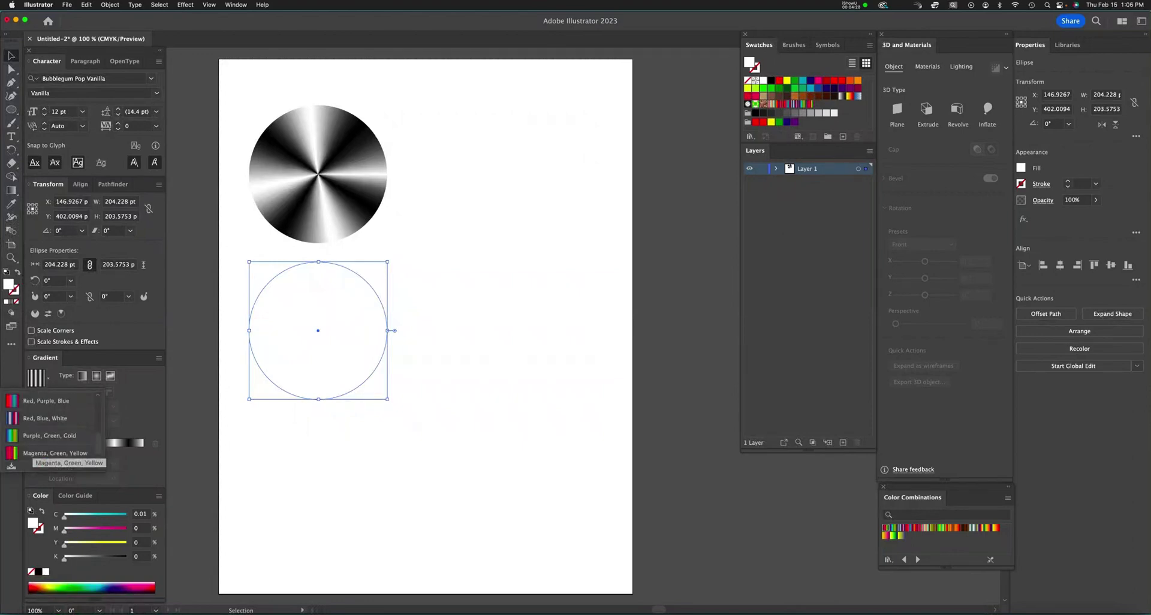
pyautogui.click(36, 453)
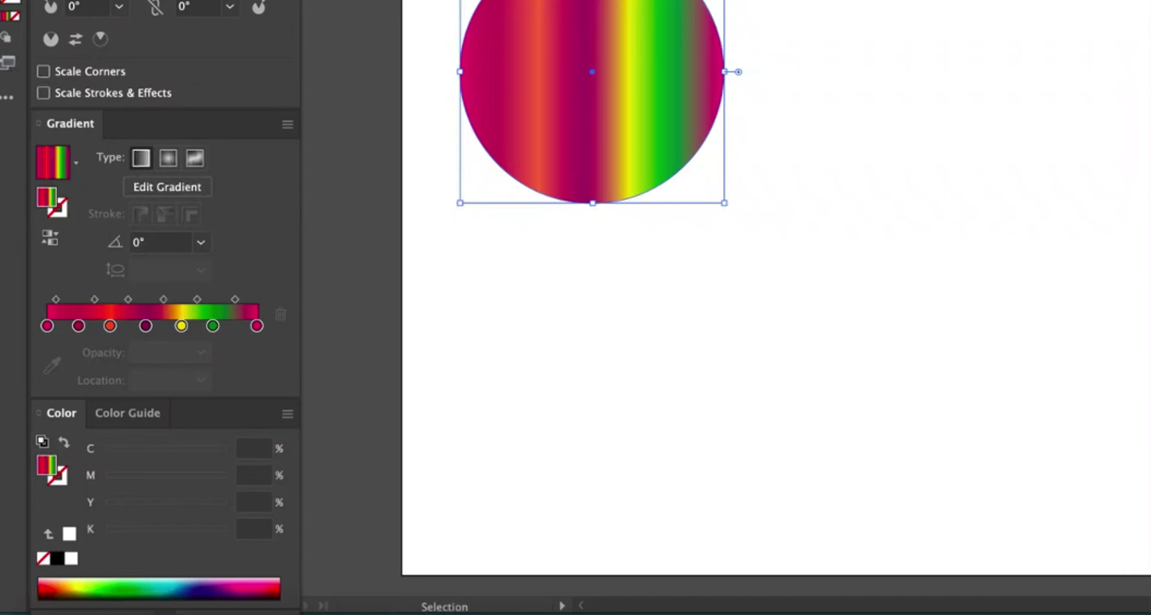
pyautogui.keyDown('alt'); pyautogui.moveTo(257, 326); pyautogui.dragTo(233, 325); pyautogui.keyUp('alt')
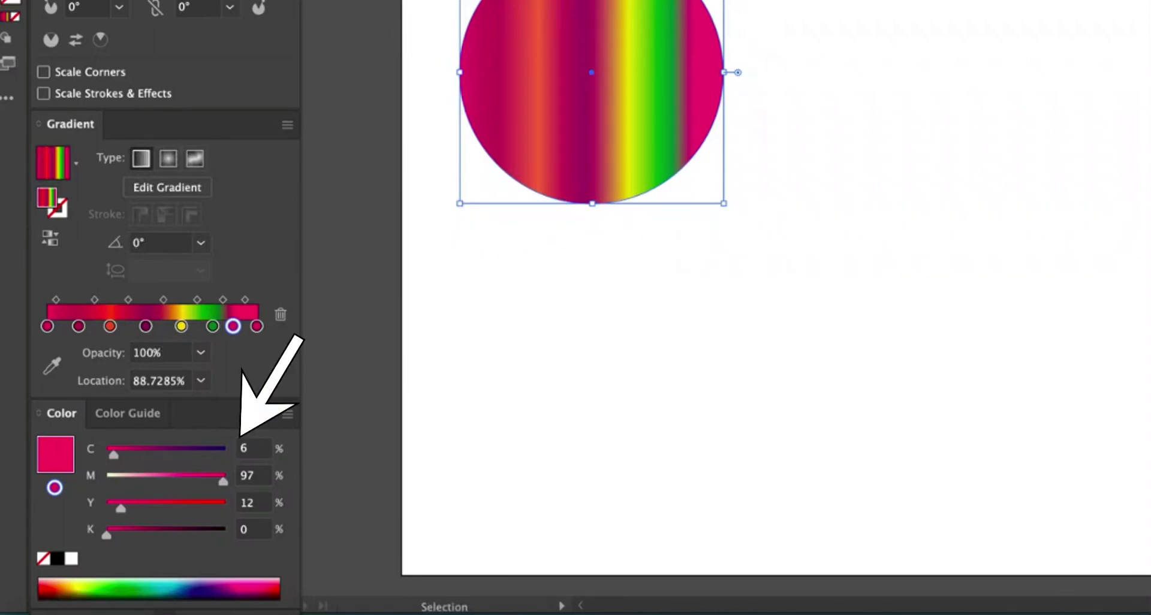
pyautogui.moveTo(223, 480)
pyautogui.mouseDown()
pyautogui.moveTo(106, 480)
pyautogui.moveTo(106, 455)
pyautogui.mouseUp()
pyautogui.write('0')
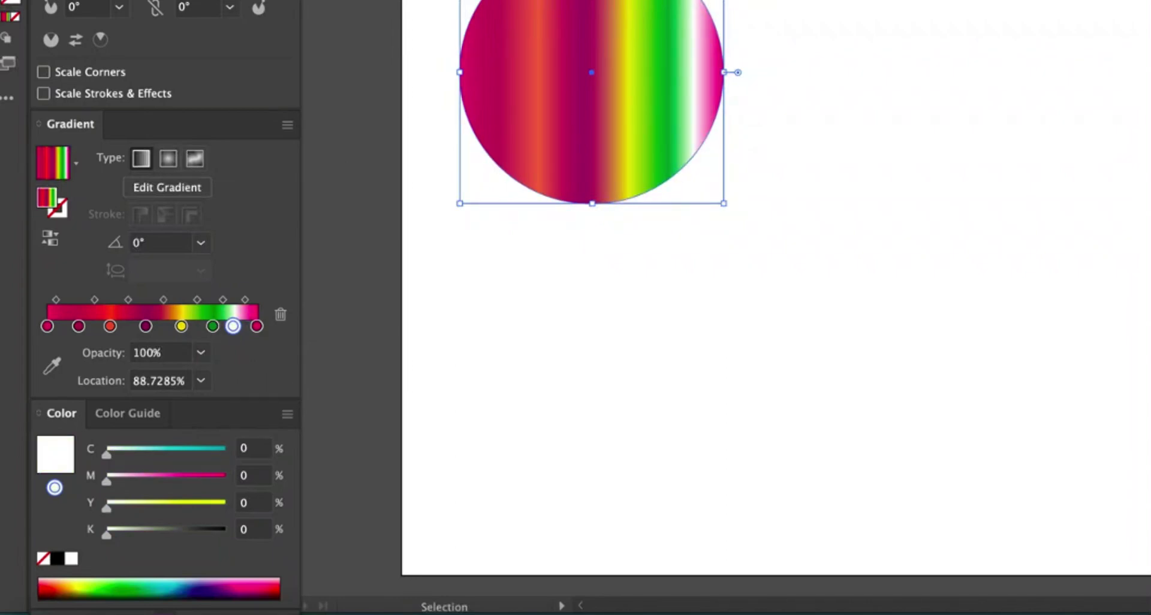
pyautogui.moveTo(244, 300); pyautogui.dragTo(218, 300)
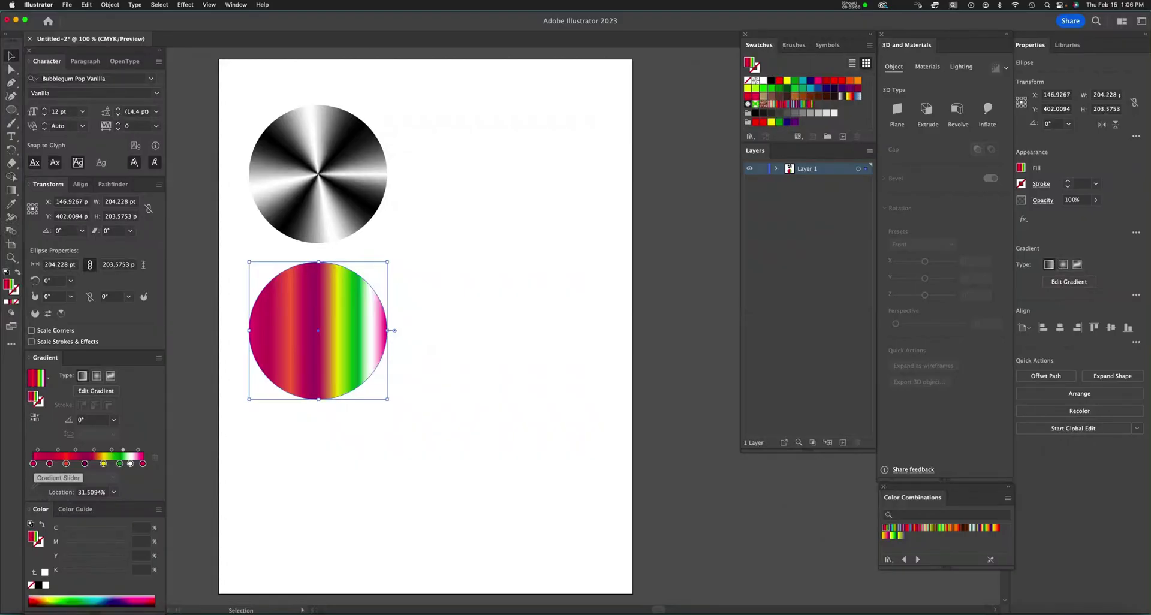
# - Add a white stop at about 8% of the gradient and widen its blend into the adjacent red stop, with the midpoint at about 60.5%
pyautogui.moveTo(33, 463); pyautogui.dragTo(42, 463)
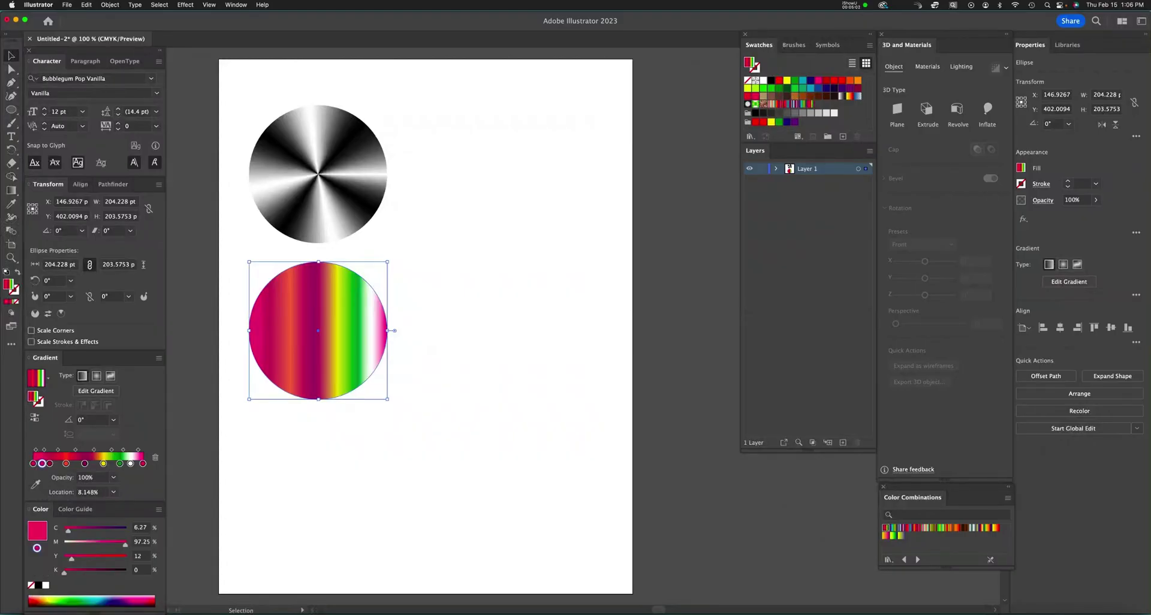
pyautogui.moveTo(125, 543); pyautogui.dragTo(64, 558)
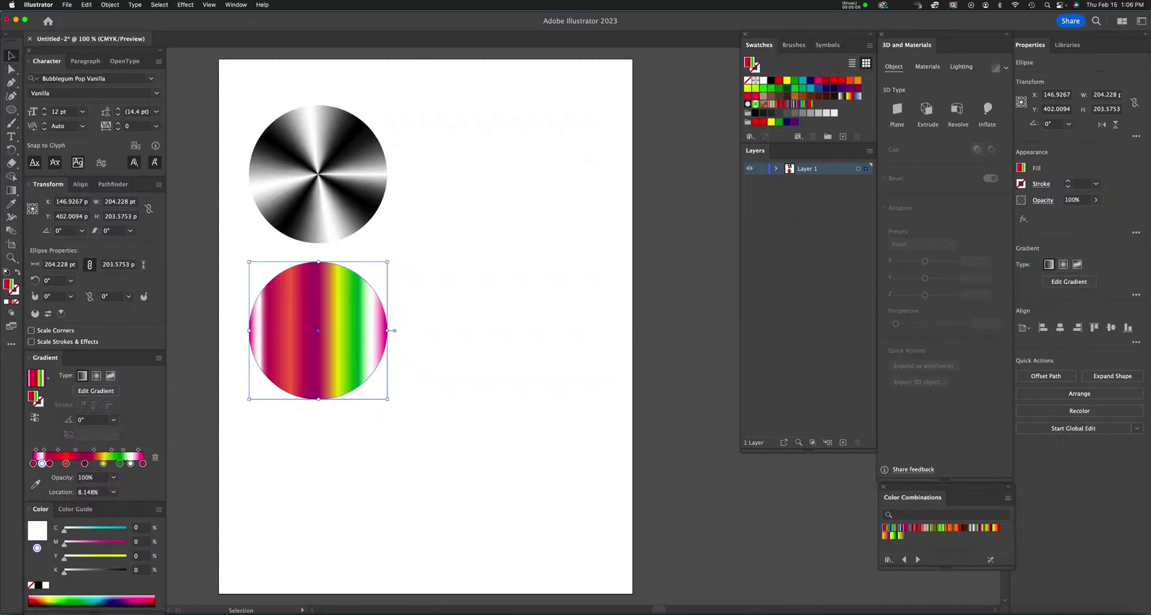
pyautogui.moveTo(50, 463); pyautogui.dragTo(52, 463)
pyautogui.moveTo(44, 450); pyautogui.dragTo(48, 450)
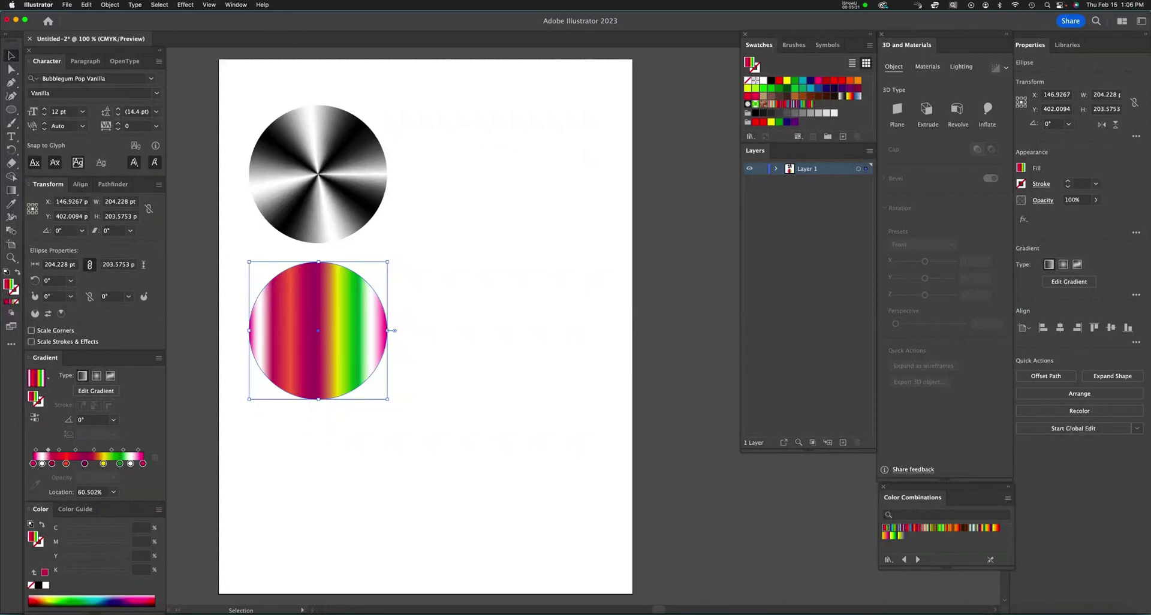
# - Move the rainbow circle down near the artboard's lower edge and rotate it clockwise so its stripes slant
pyautogui.moveTo(378, 332); pyautogui.dragTo(378, 501)
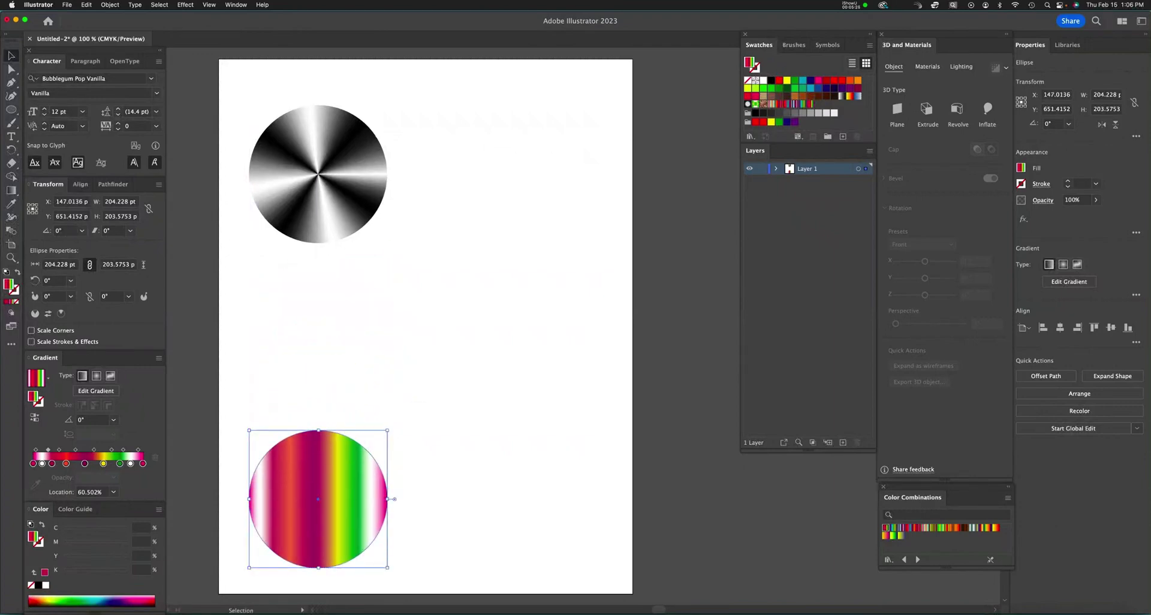
pyautogui.moveTo(393, 426); pyautogui.dragTo(408, 467)
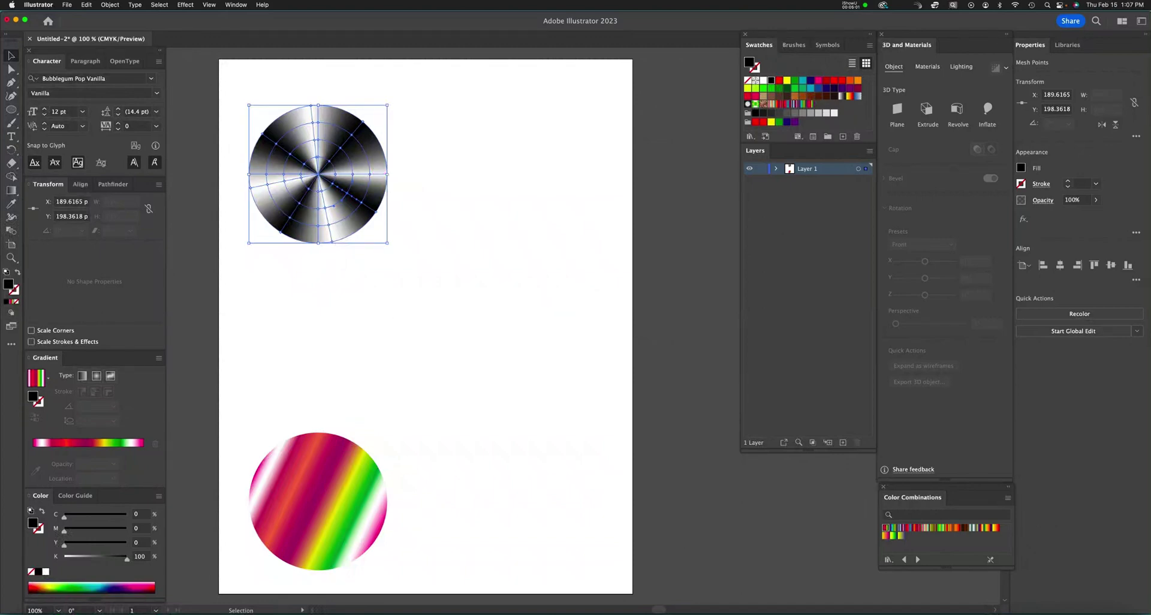
# - Duplicate the metallic disc straight down below the original and send the rainbow circle to the back
pyautogui.moveTo(318, 174); pyautogui.dragTo(318, 322)
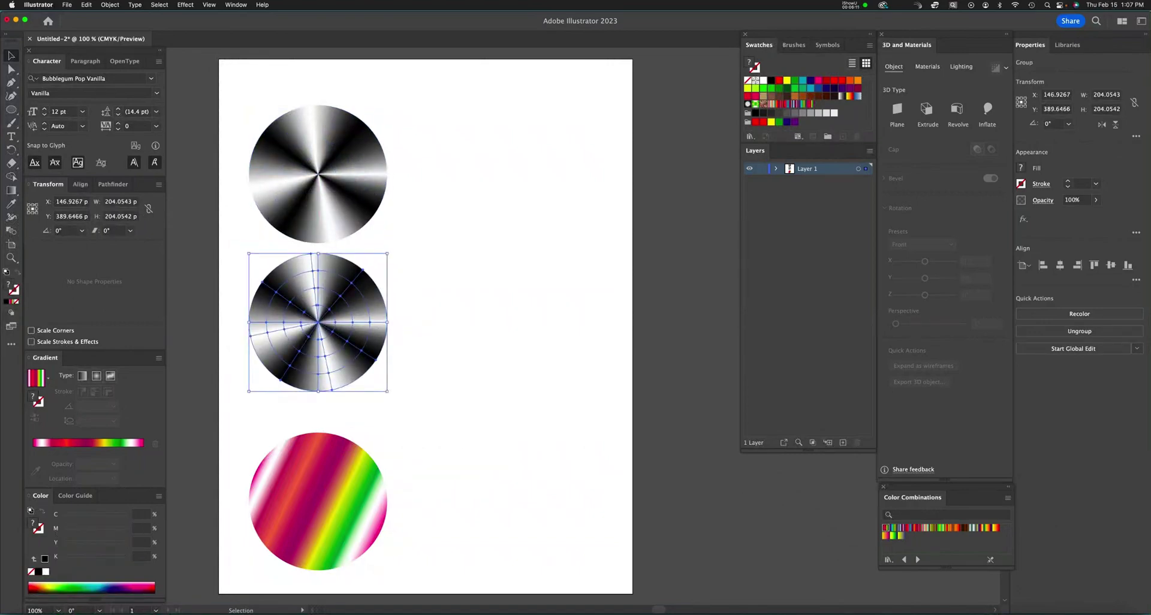
pyautogui.click(317, 501)
pyautogui.rightClick(343, 347)
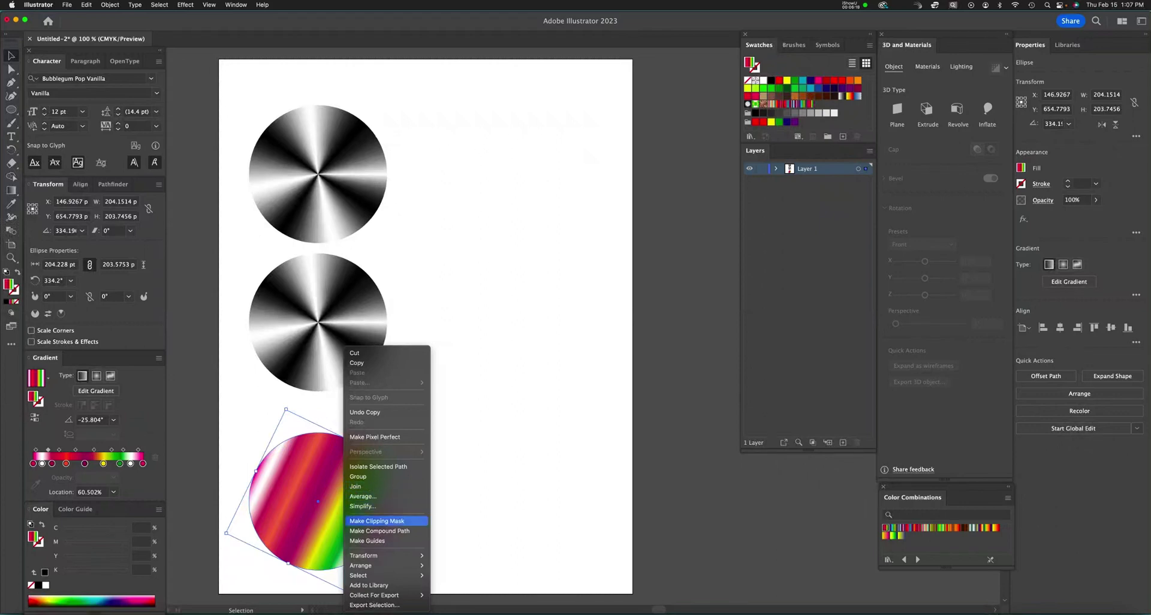
pyautogui.moveTo(372, 565)
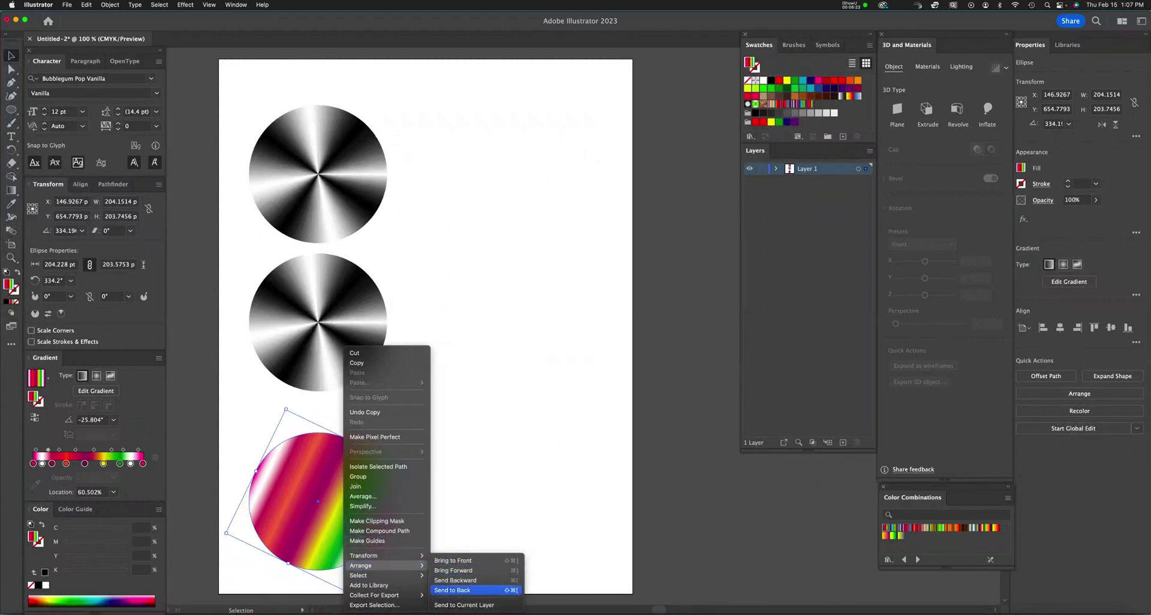
pyautogui.click(453, 590)
# - Move the metallic disc copy exactly over the rainbow circle and set its blending mode to Difference
pyautogui.click(365, 304)
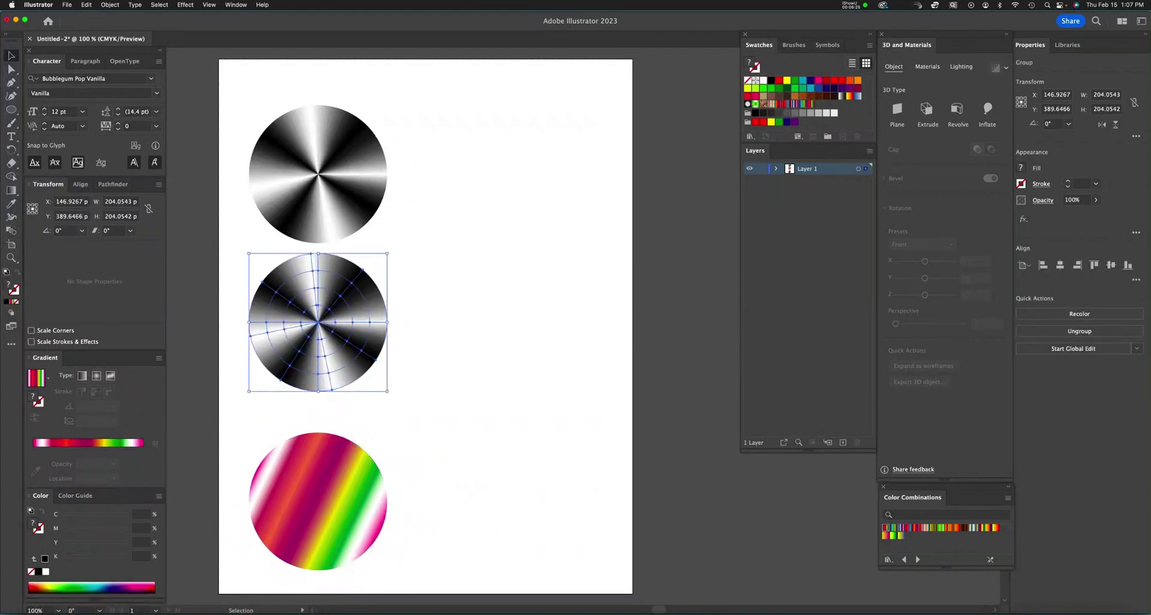
pyautogui.moveTo(365, 303); pyautogui.dragTo(365, 481)
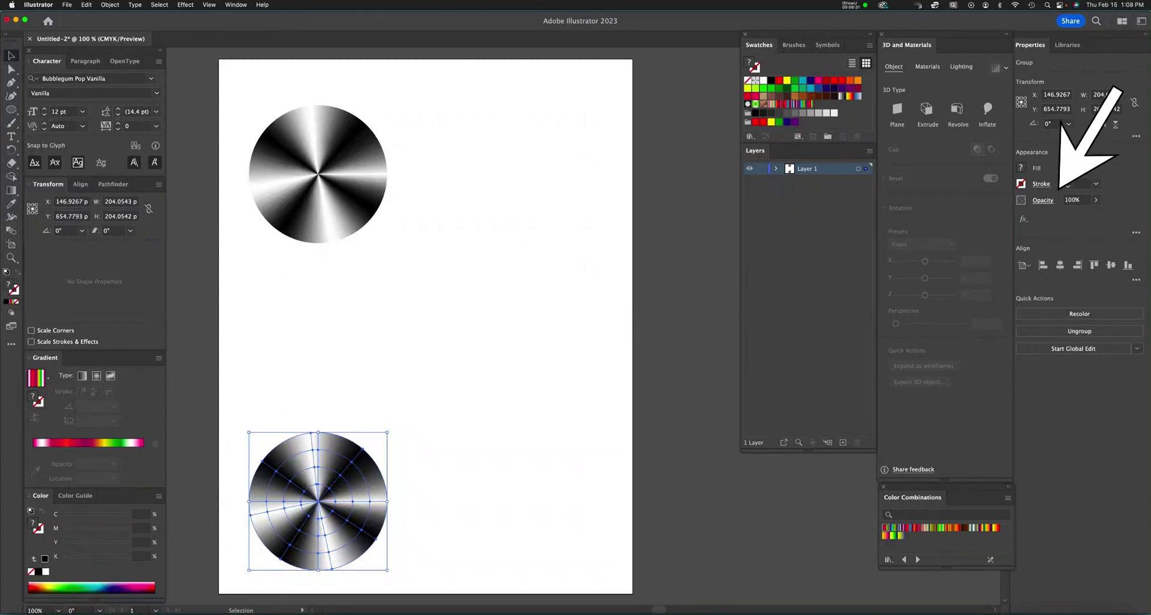
pyautogui.click(1043, 200)
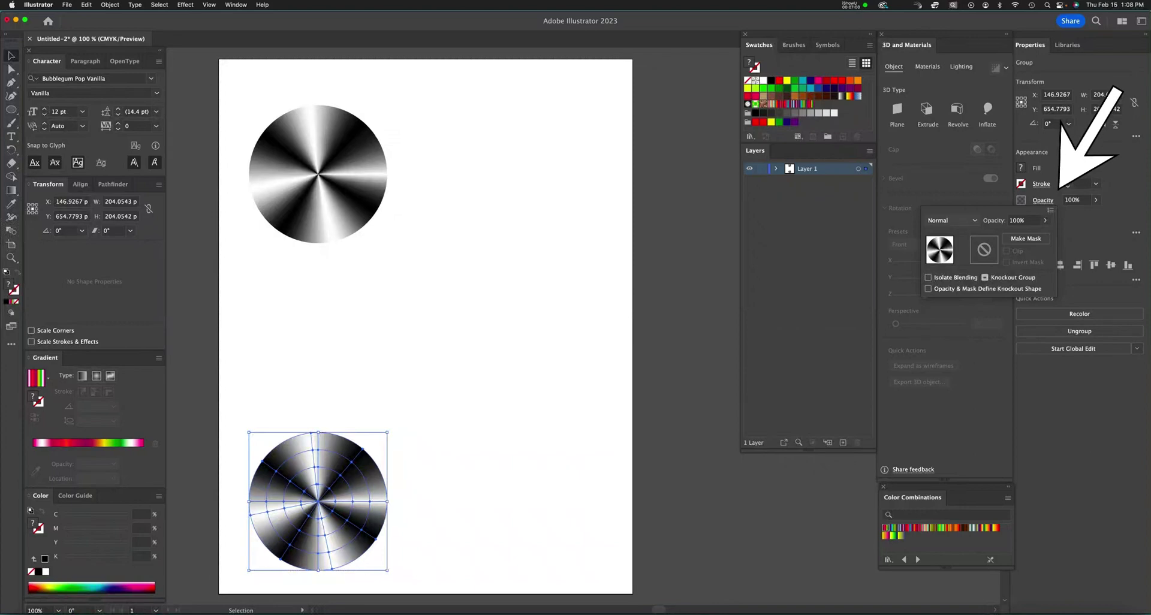
pyautogui.click(951, 220)
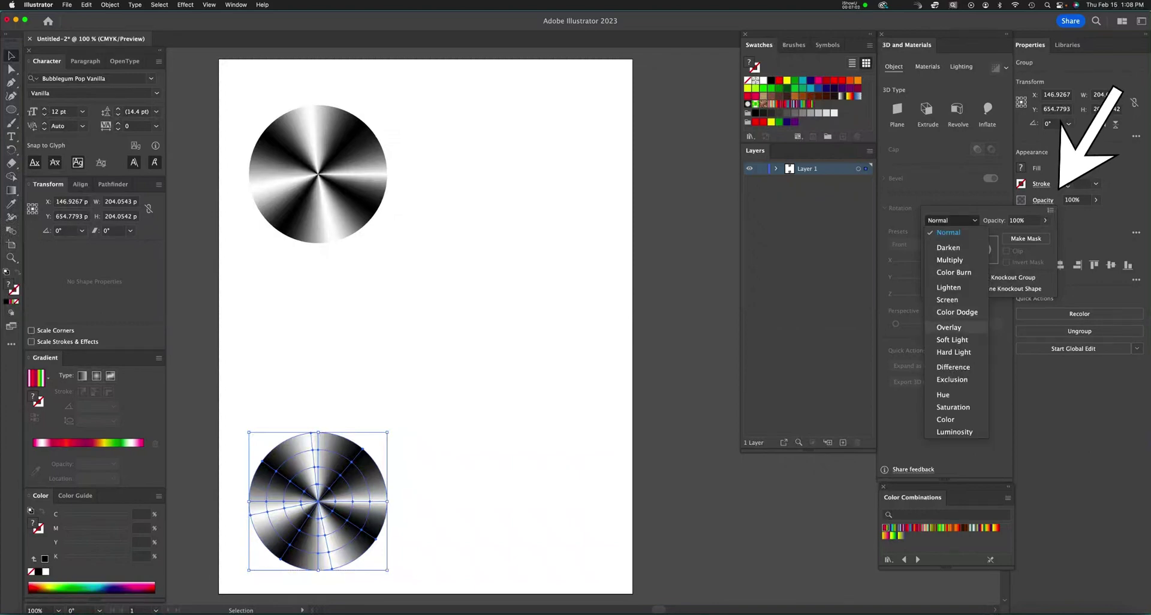
pyautogui.press('Return')
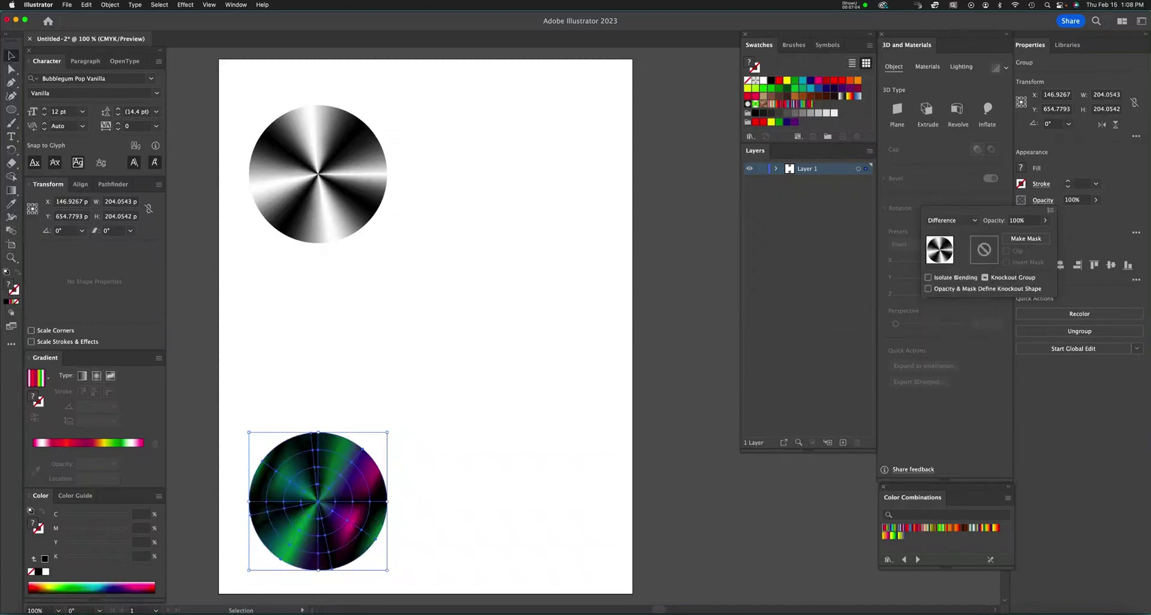
pyautogui.press('Escape')
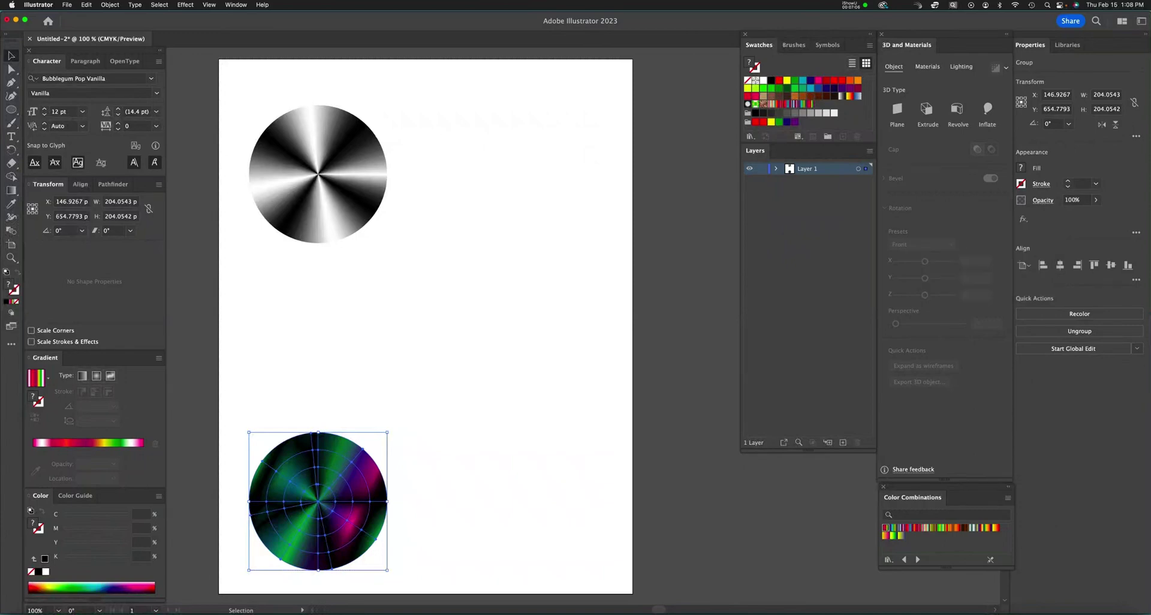
# - Move the original metallic disc onto the blended disc near the artboard's lower edge and bring it to the front
pyautogui.click(318, 173)
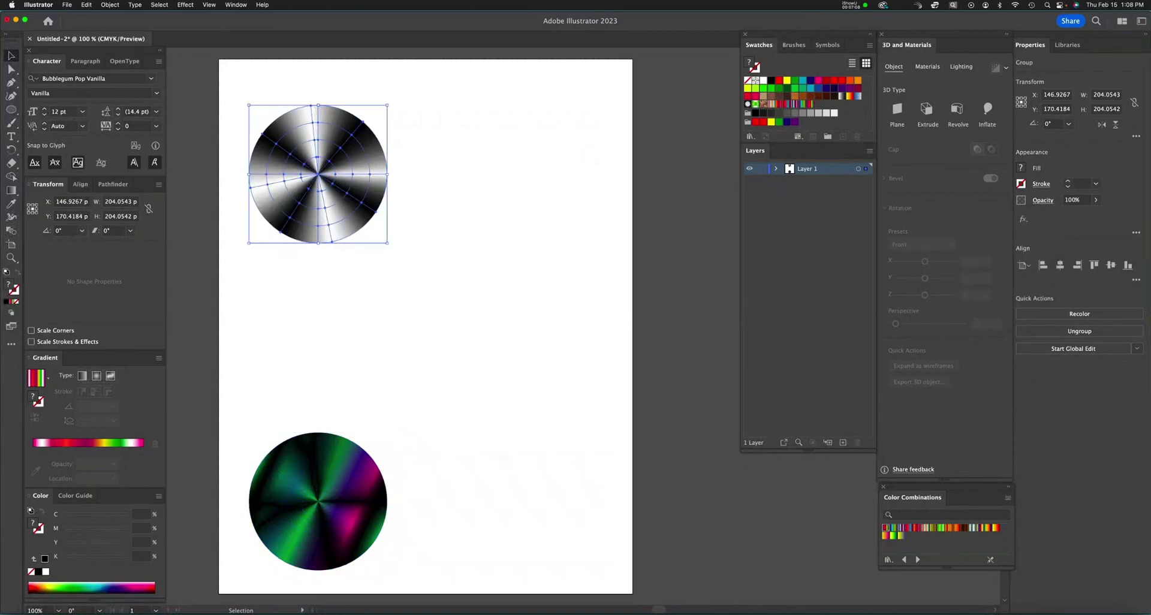
pyautogui.moveTo(318, 174); pyautogui.dragTo(318, 503)
pyautogui.rightClick(368, 400)
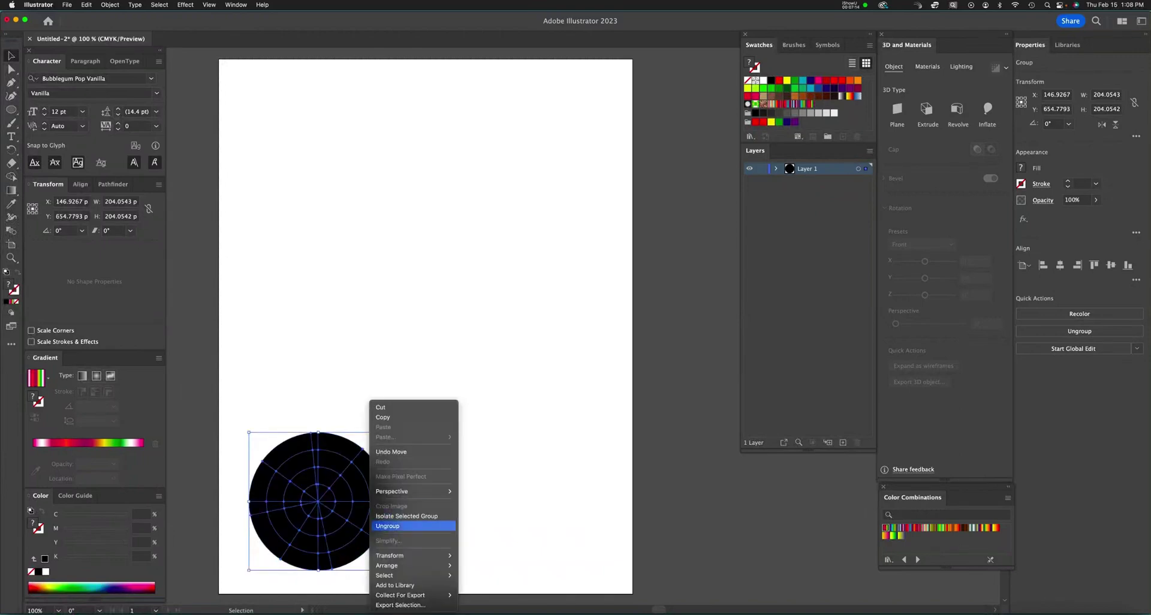
pyautogui.moveTo(387, 565)
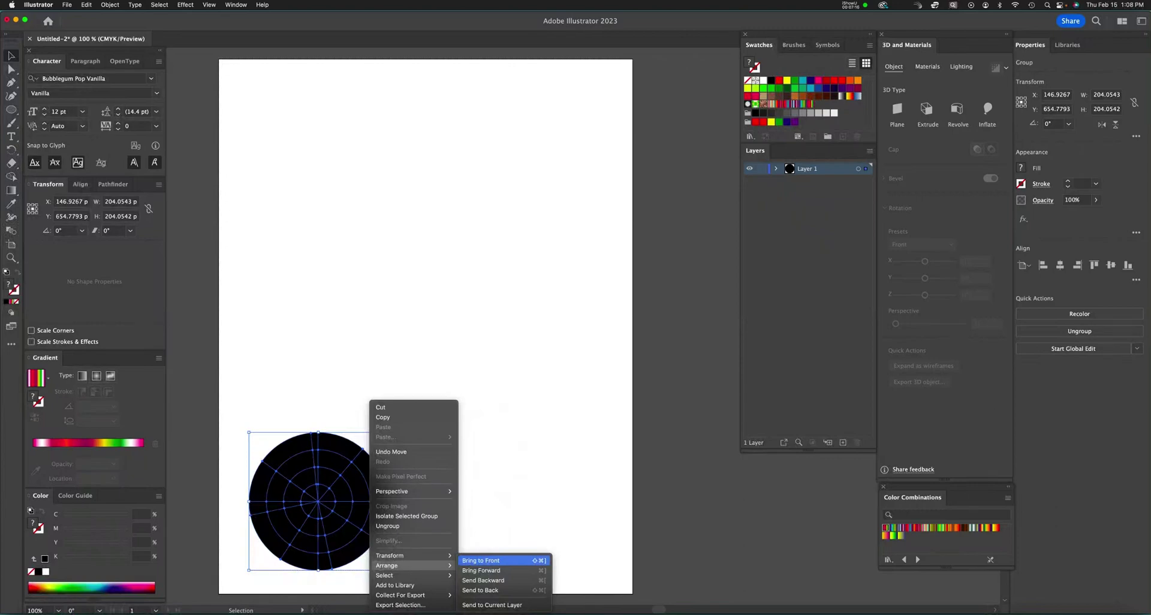
pyautogui.click(481, 560)
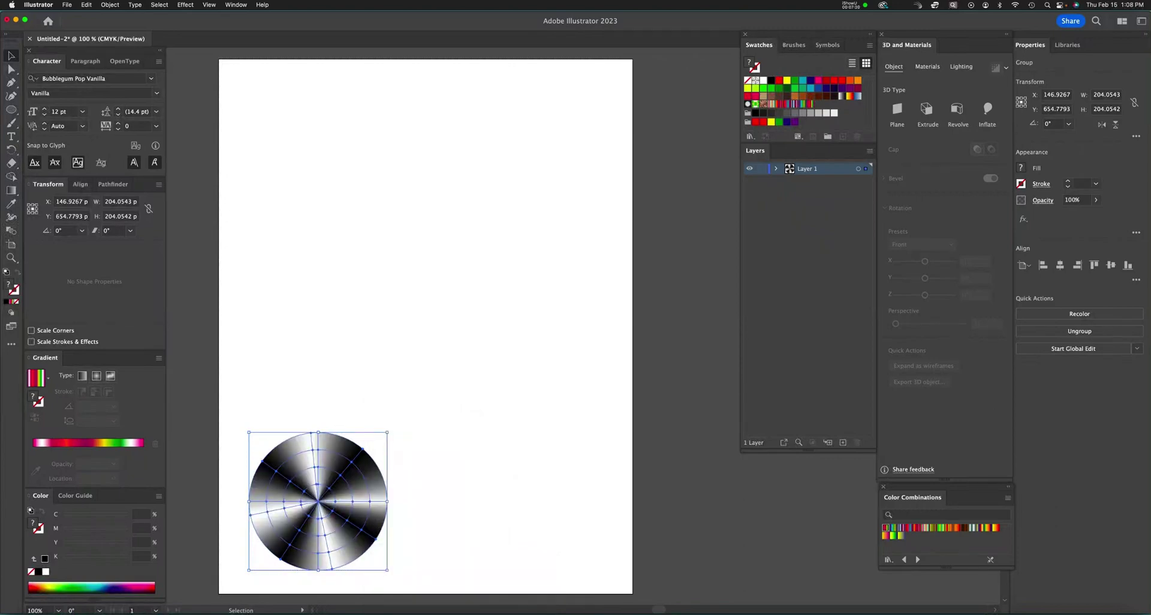
# - Set the front metallic disc's blending mode to Exclusion
pyautogui.click(1042, 199)
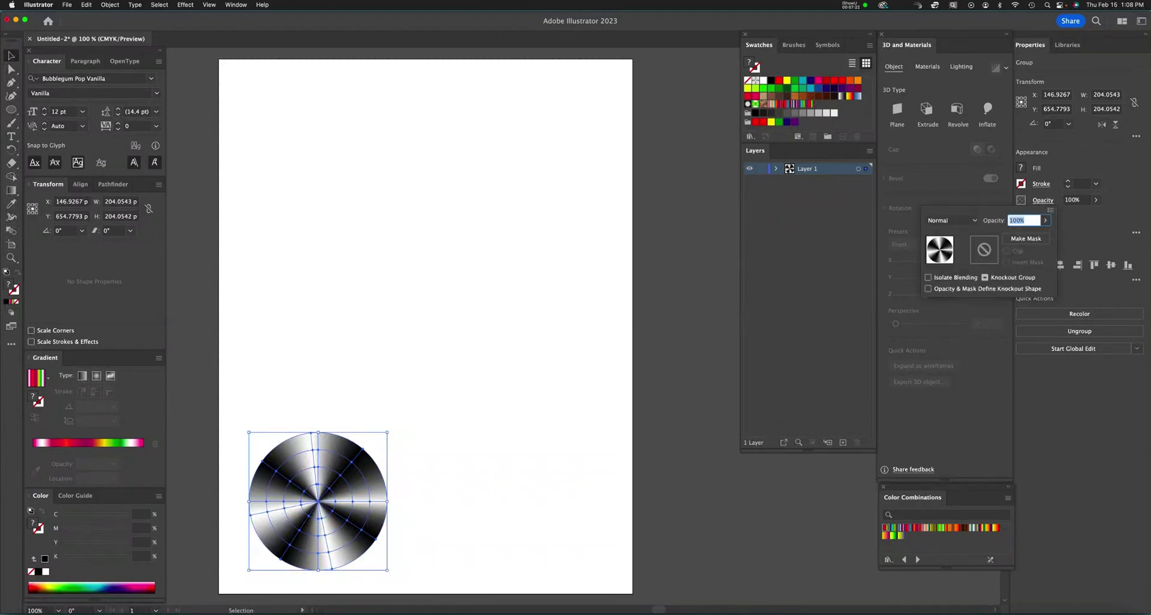
pyautogui.click(952, 220)
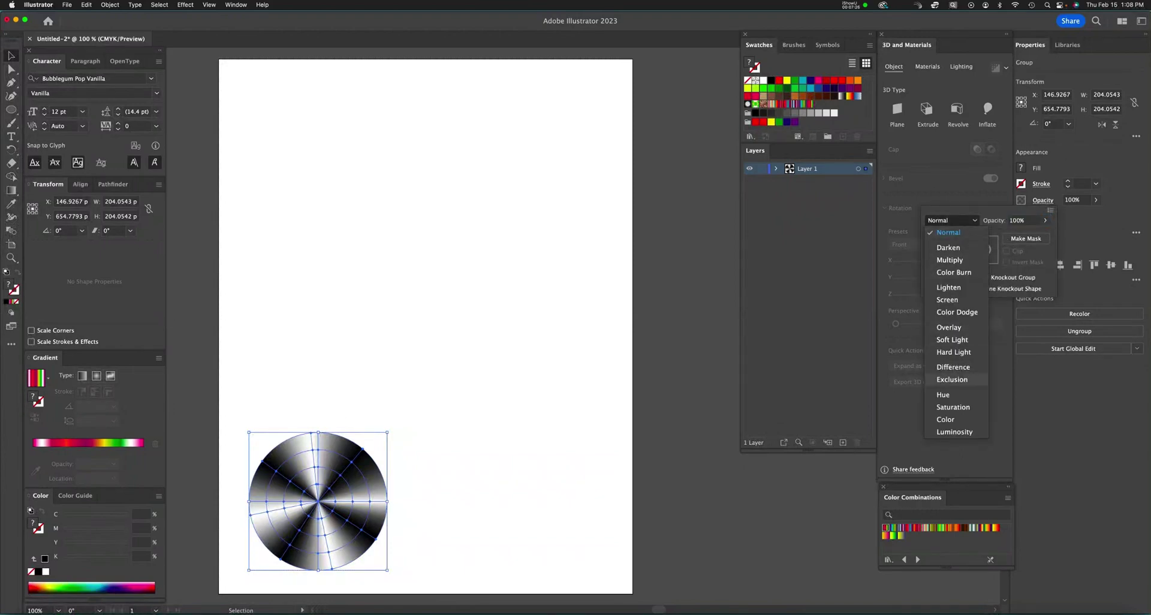
pyautogui.click(952, 380)
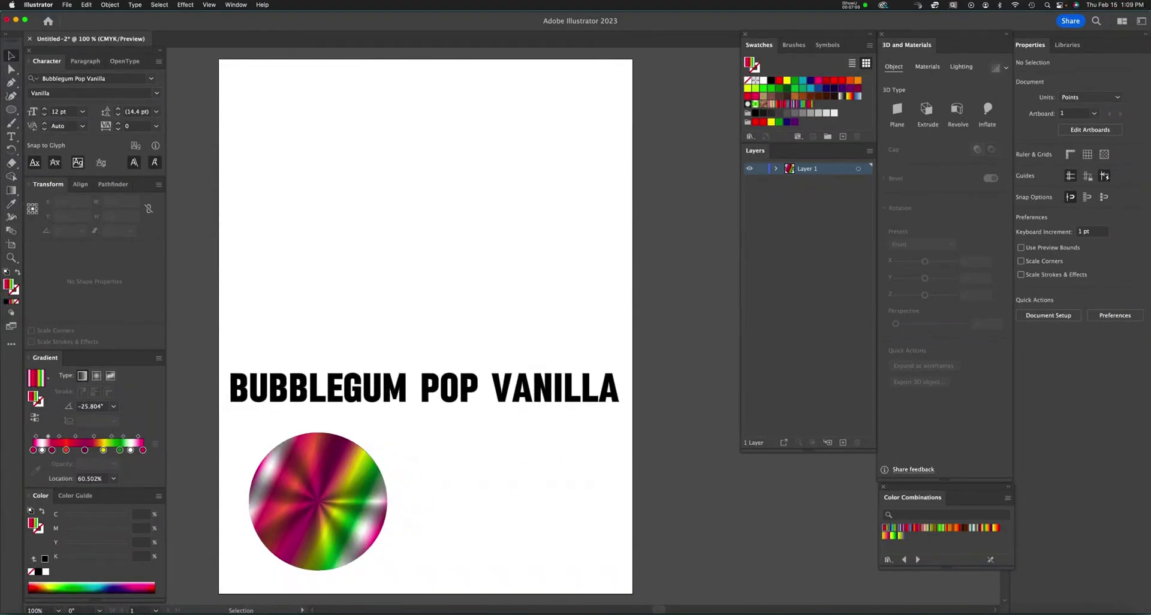
# - Add the text "LOVE ME" near the artboard's upper edge and scale it to about 138.6 pt, spanning most of the artboard width
pyautogui.press('t')
pyautogui.click(304, 123)
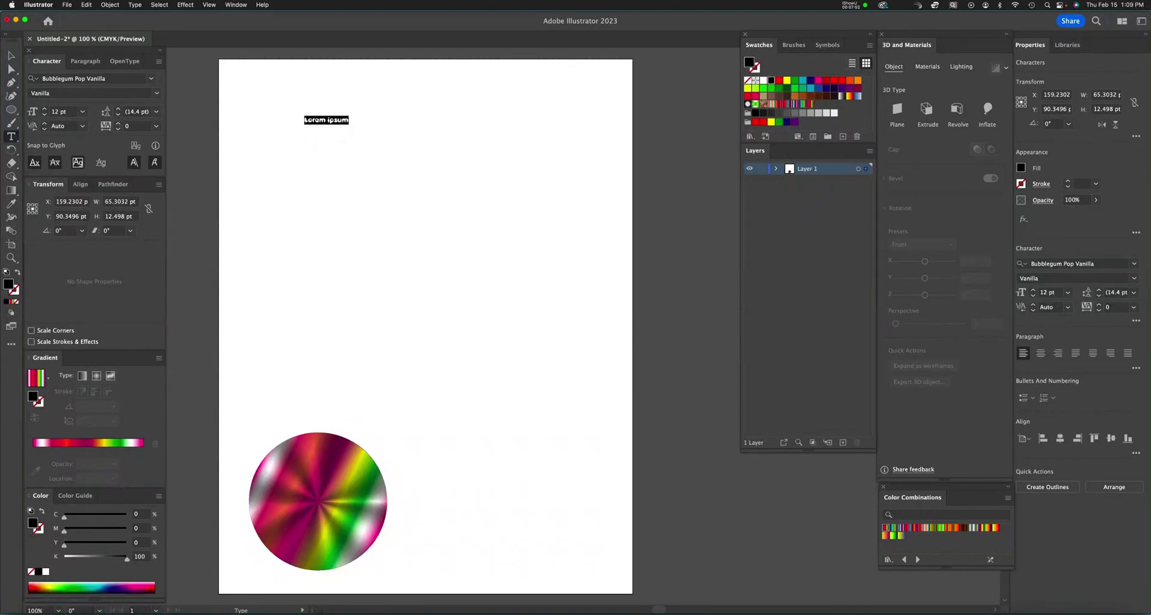
pyautogui.write('LOVE ME')
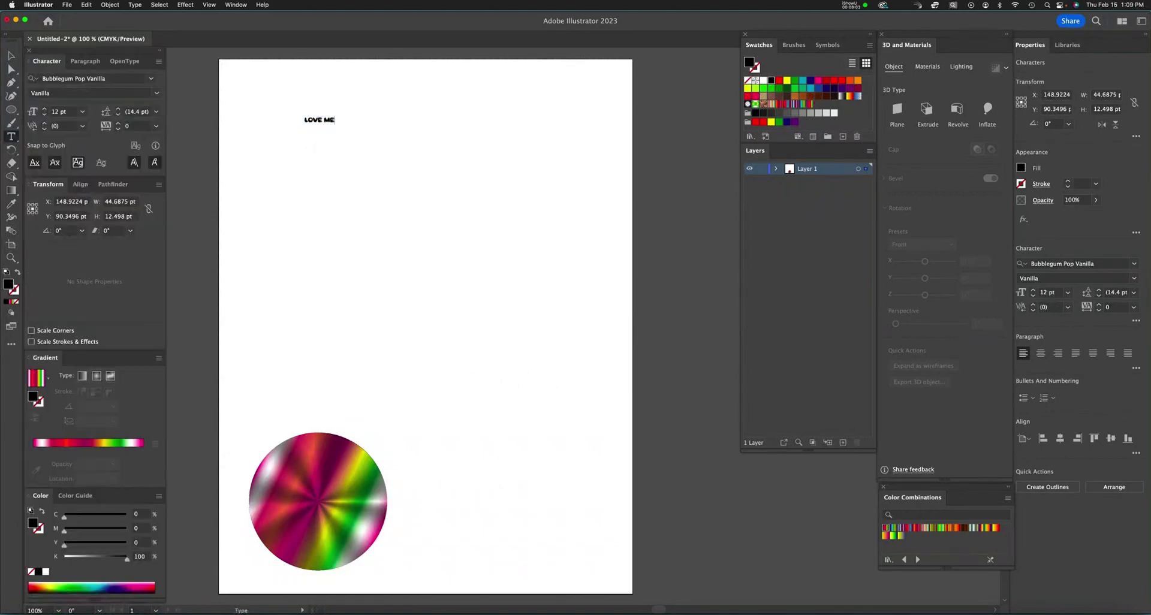
pyautogui.click(10, 55)
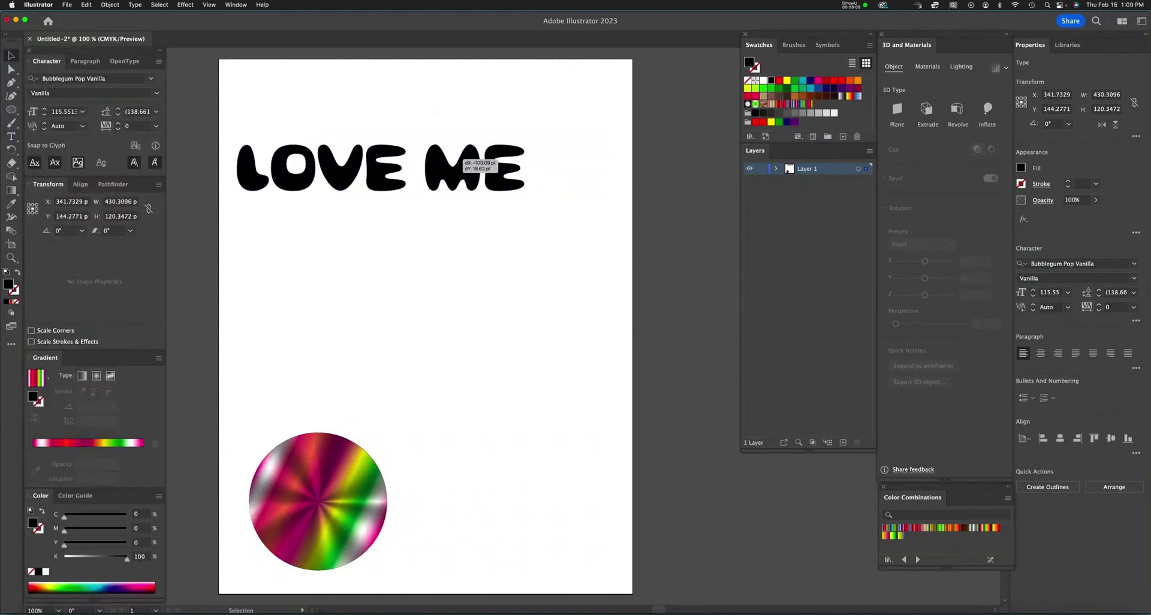
pyautogui.moveTo(479, 161); pyautogui.dragTo(586, 218)
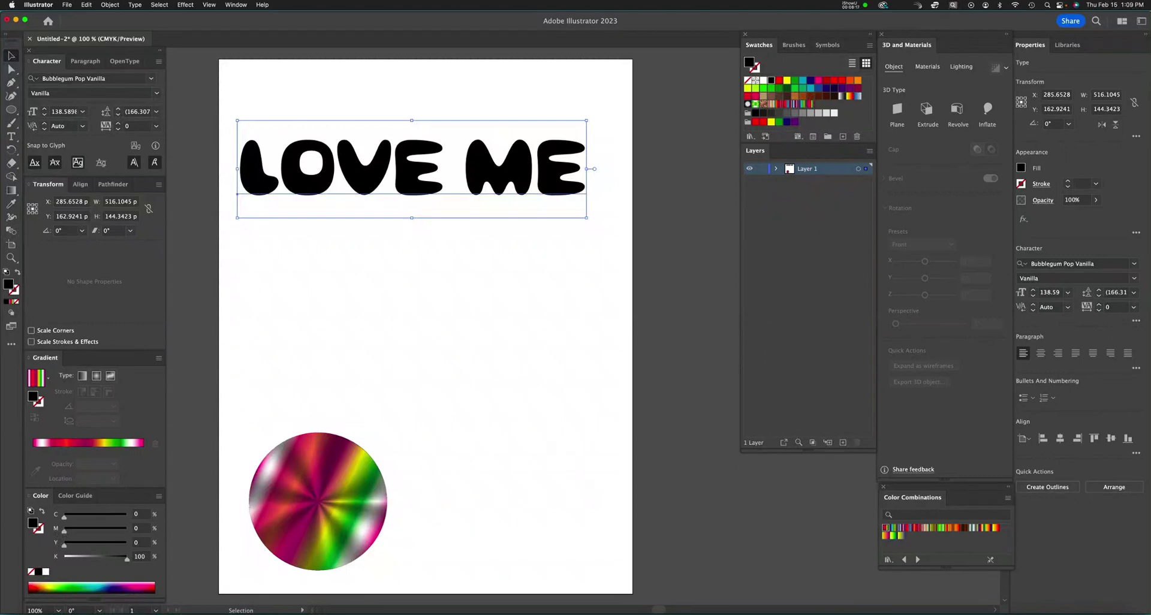
# - Convert the "LOVE ME" text to outlines and ungroup it into separate letters
pyautogui.click(135, 5)
pyautogui.click(150, 171)
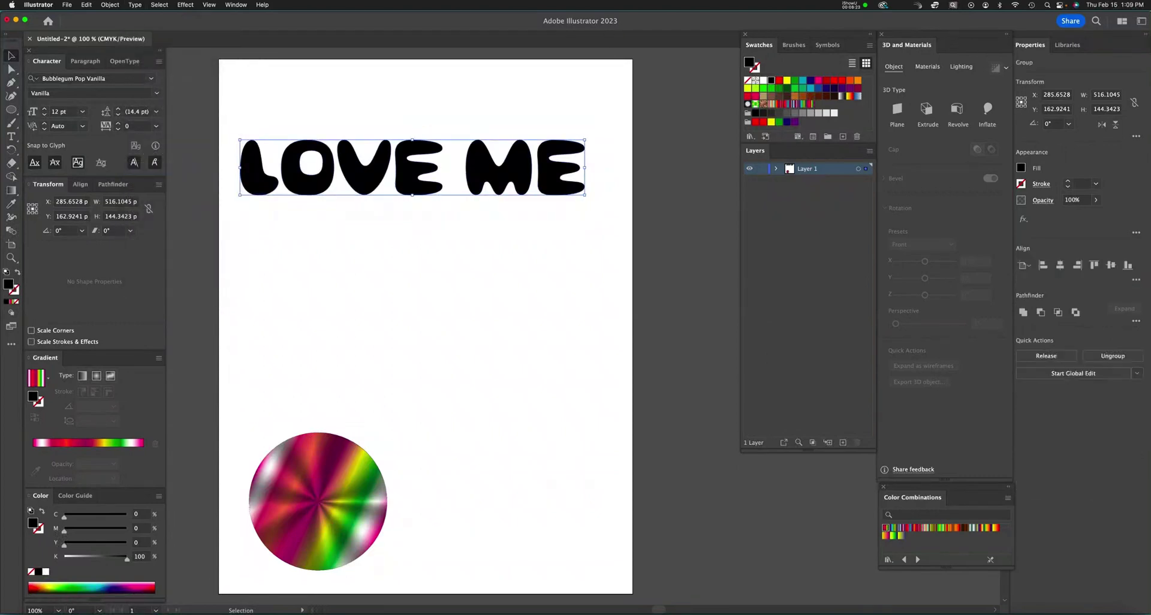
pyautogui.click(110, 5)
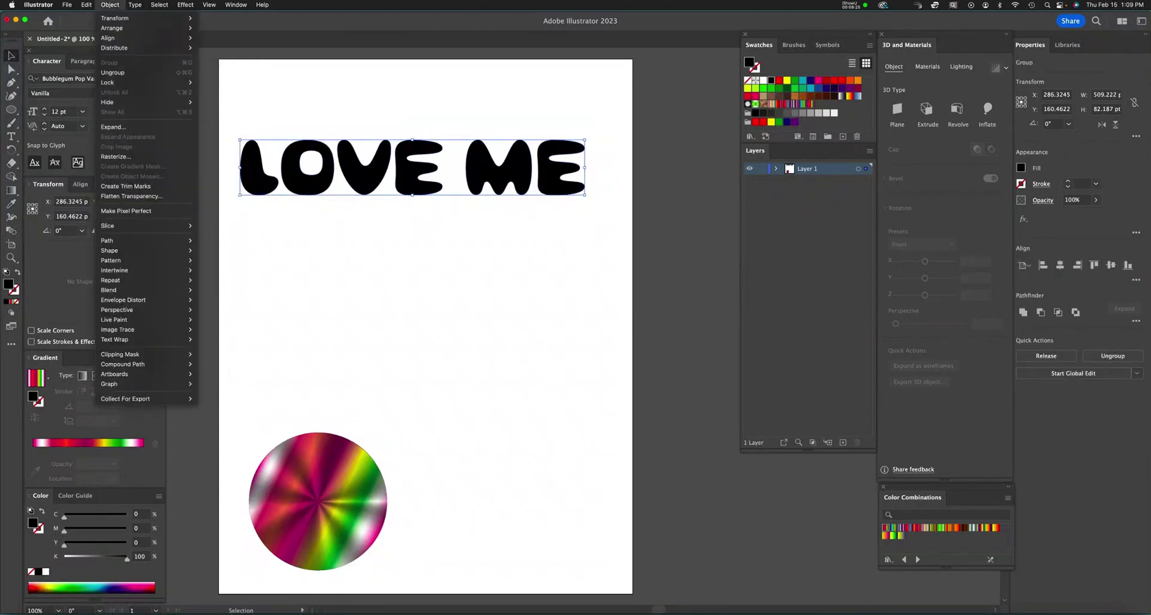
pyautogui.click(112, 73)
pyautogui.press('super+shift+a')
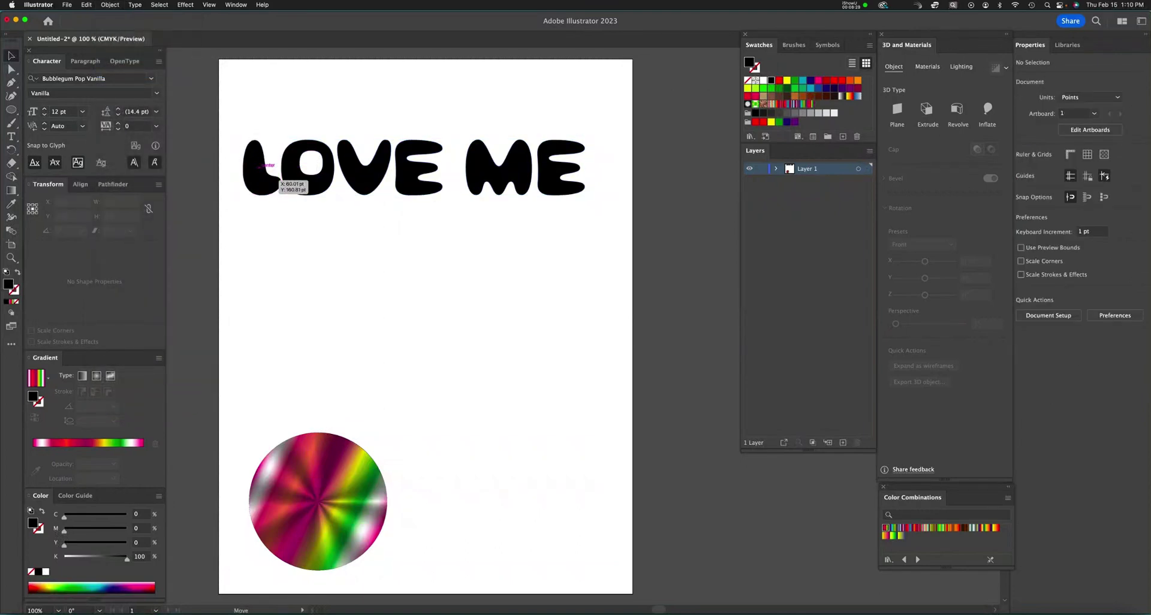
# - Place the letters M and E on a second line below LOVE and enlarge the V so it overlaps the E beside it
pyautogui.click(270, 169)
pyautogui.moveTo(499, 168); pyautogui.dragTo(300, 249)
pyautogui.moveTo(560, 168); pyautogui.dragTo(370, 250)
pyautogui.click(364, 177)
pyautogui.moveTo(391, 140); pyautogui.dragTo(406, 124)
pyautogui.moveTo(422, 171); pyautogui.dragTo(428, 174)
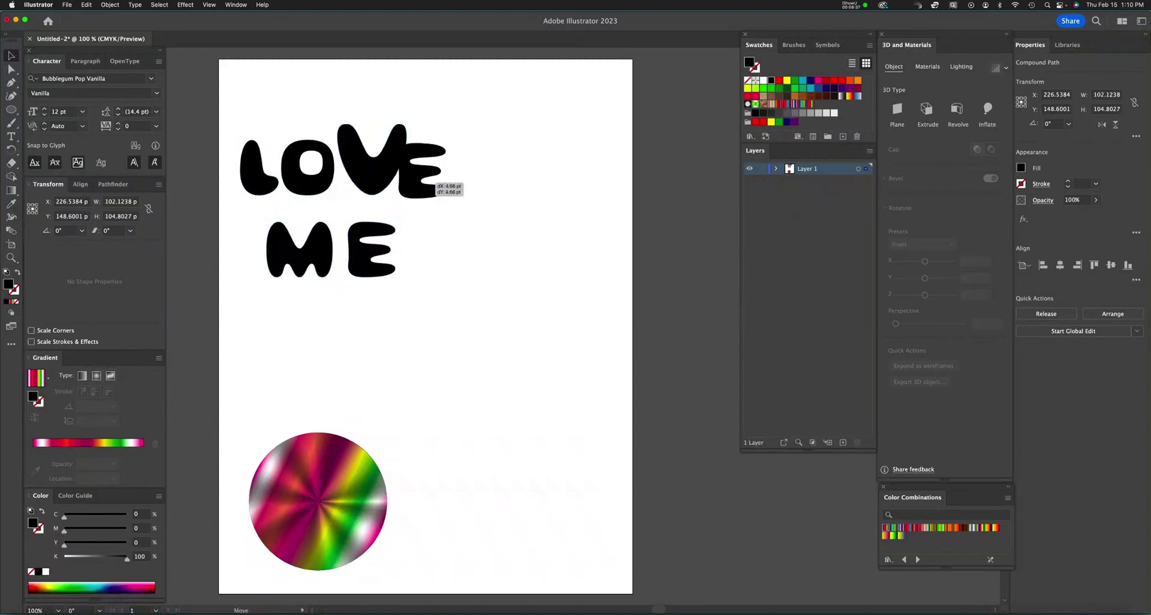
# - Pull the letters tightly together so those of LOVE overlap and ME sits directly beneath the O and V
pyautogui.moveTo(370, 249); pyautogui.dragTo(378, 219)
pyautogui.moveTo(291, 168); pyautogui.dragTo(288, 127)
pyautogui.moveTo(264, 177); pyautogui.dragTo(278, 176)
pyautogui.moveTo(324, 250); pyautogui.dragTo(406, 240)
pyautogui.moveTo(384, 234); pyautogui.dragTo(373, 234)
pyautogui.moveTo(374, 168); pyautogui.dragTo(374, 163)
pyautogui.moveTo(408, 121); pyautogui.dragTo(420, 112)
pyautogui.click(492, 128)
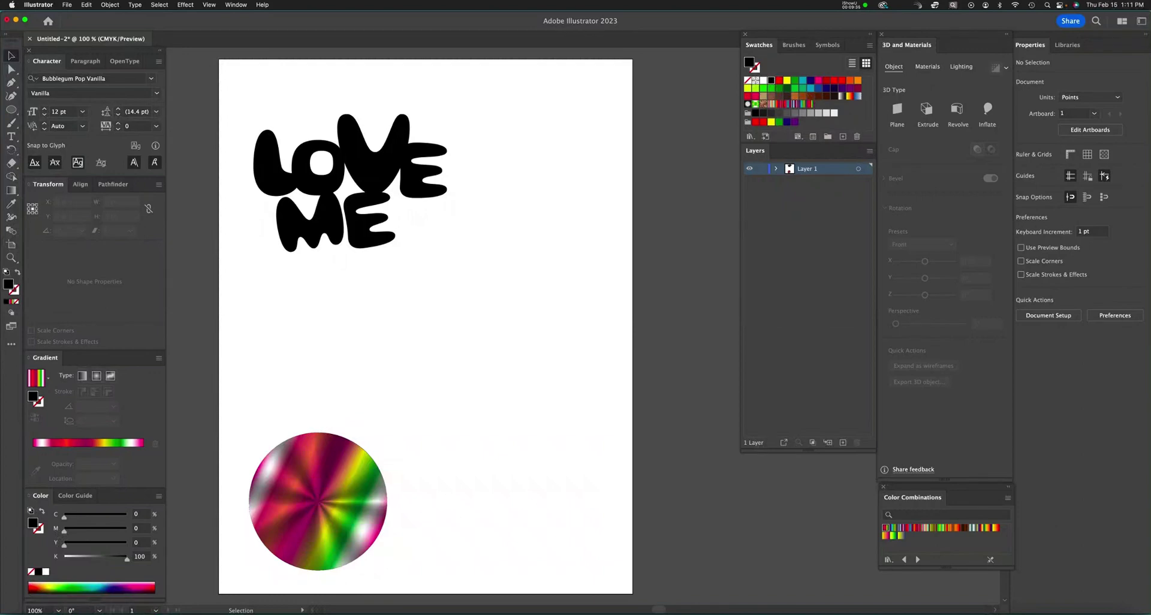
# - Group all the LOVE ME letters and fill them with white (FFFFFF)
pyautogui.moveTo(248, 88); pyautogui.dragTo(546, 276)
pyautogui.press('super+g')
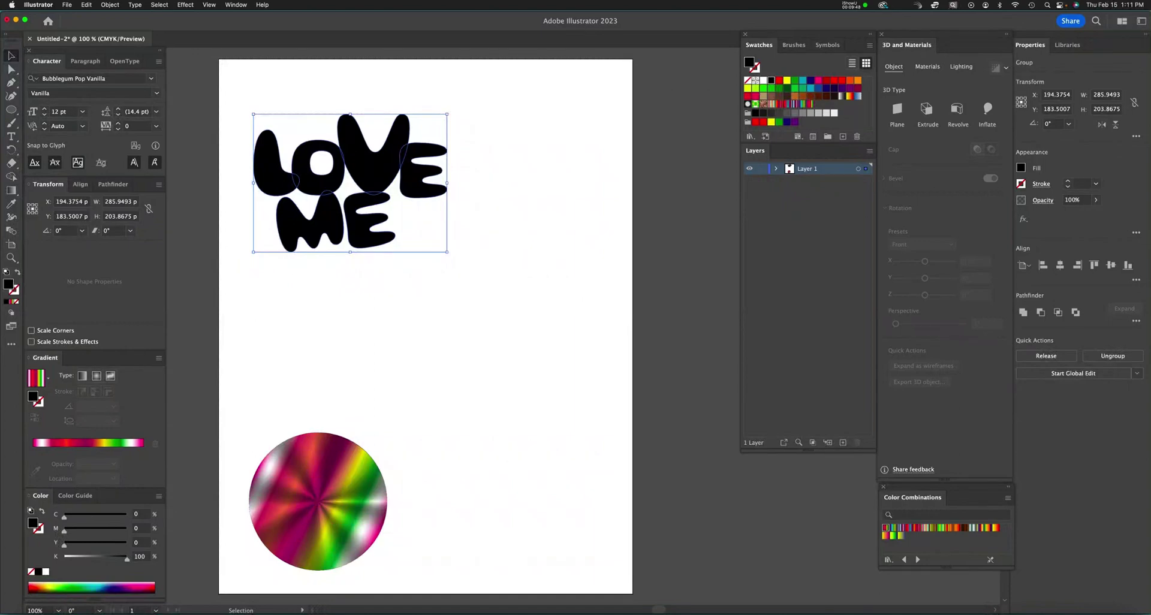
pyautogui.doubleClick(8, 284)
pyautogui.write('FFFFFF')
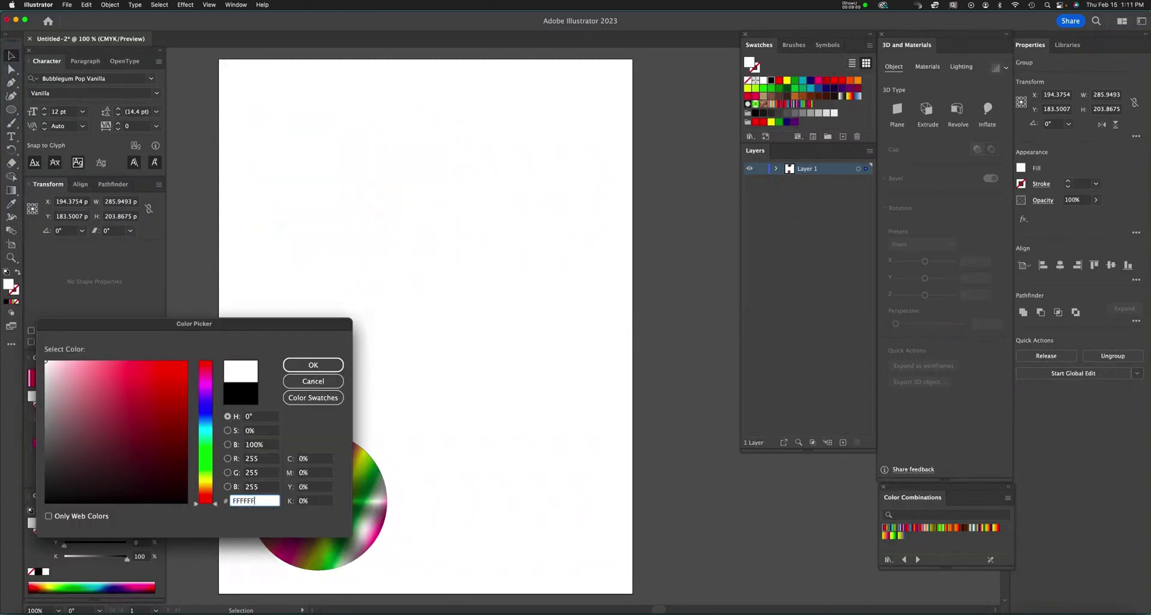
pyautogui.press('Return')
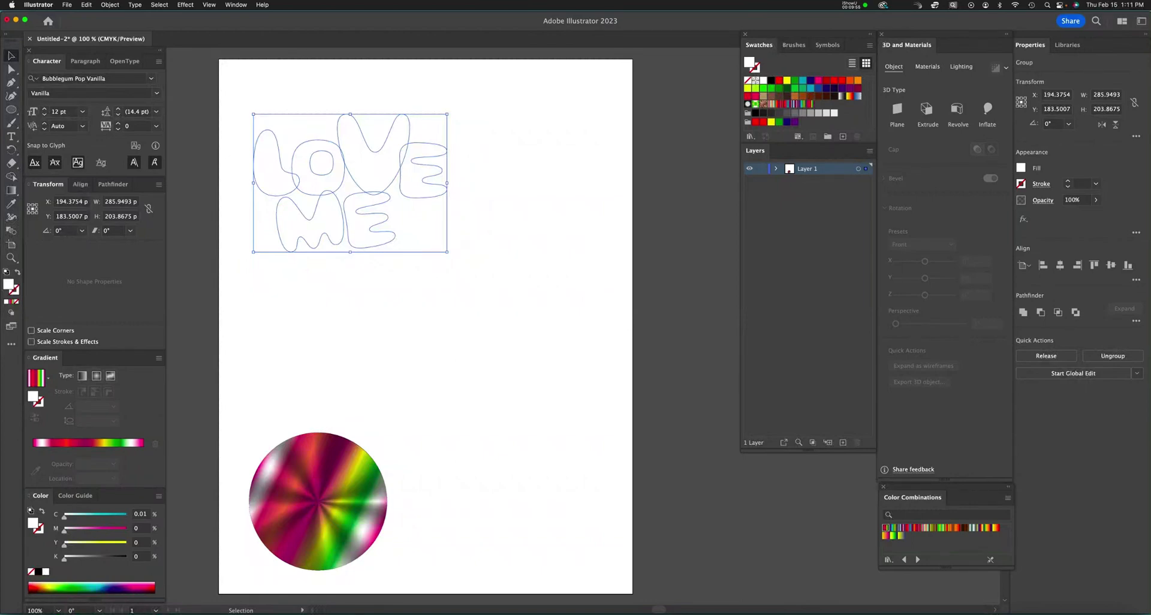
# - Apply the 3D Extrude effect to the lettering group with the Front rotation preset
pyautogui.click(236, 5)
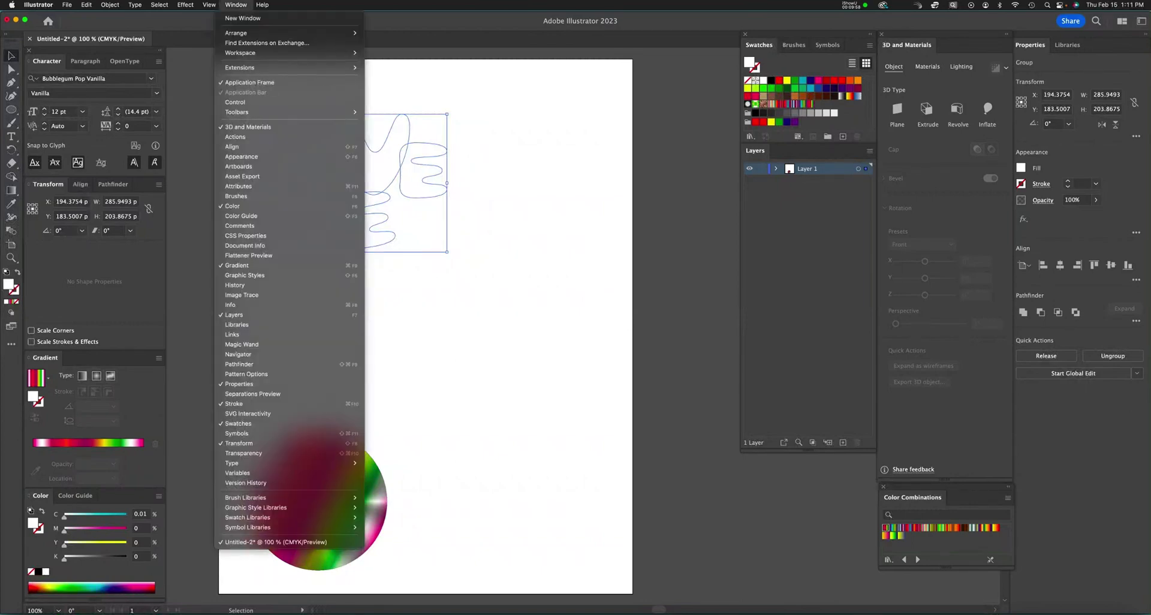
pyautogui.click(235, 5)
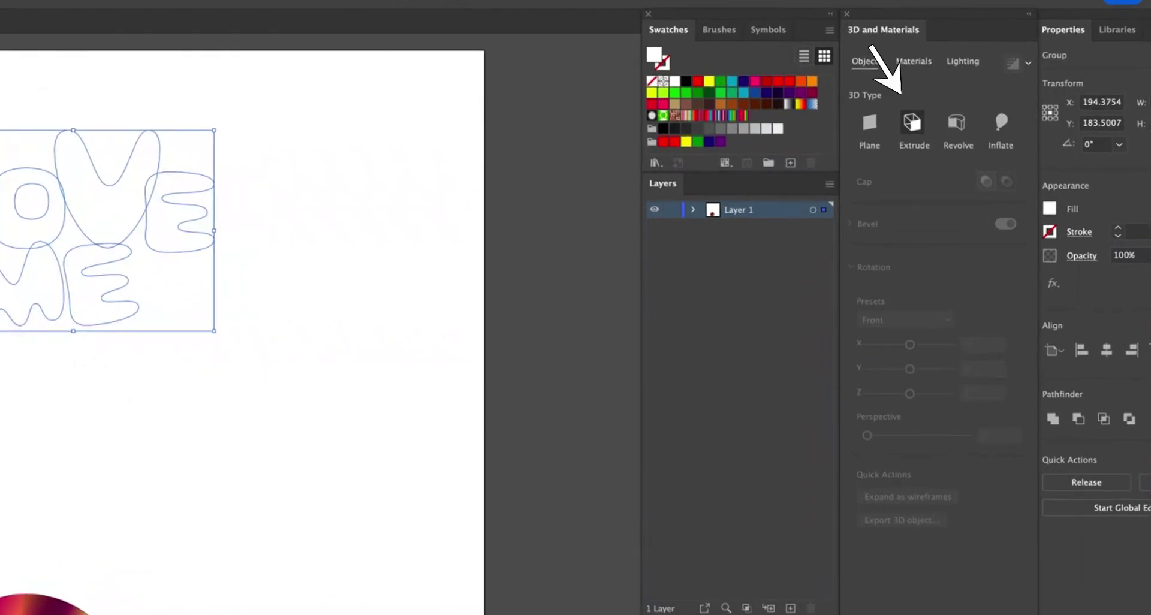
pyautogui.click(912, 123)
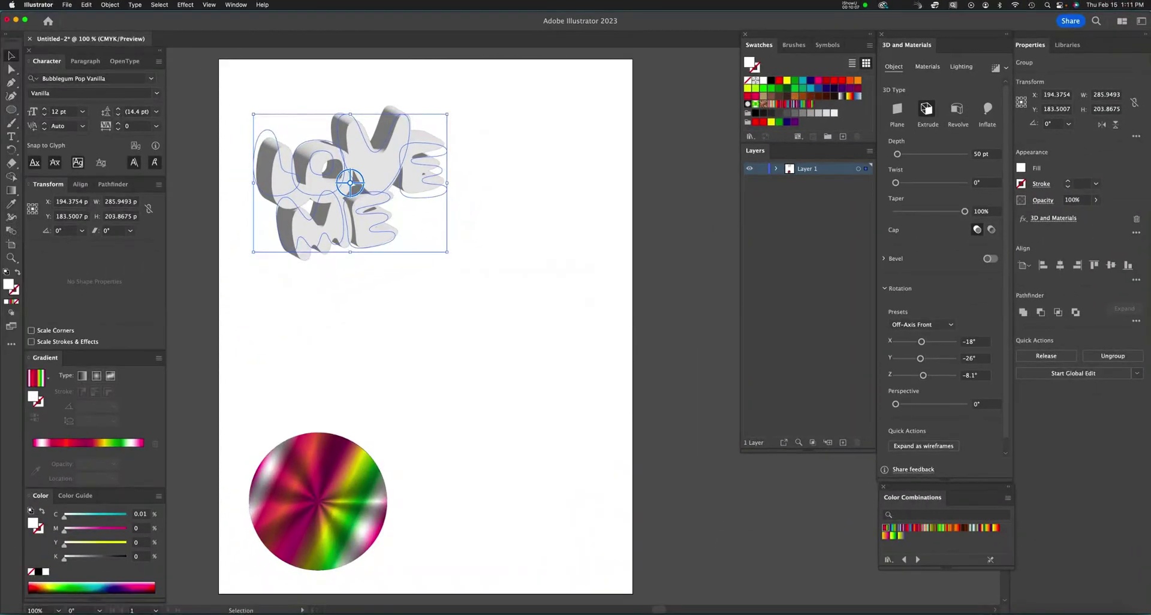
pyautogui.click(921, 324)
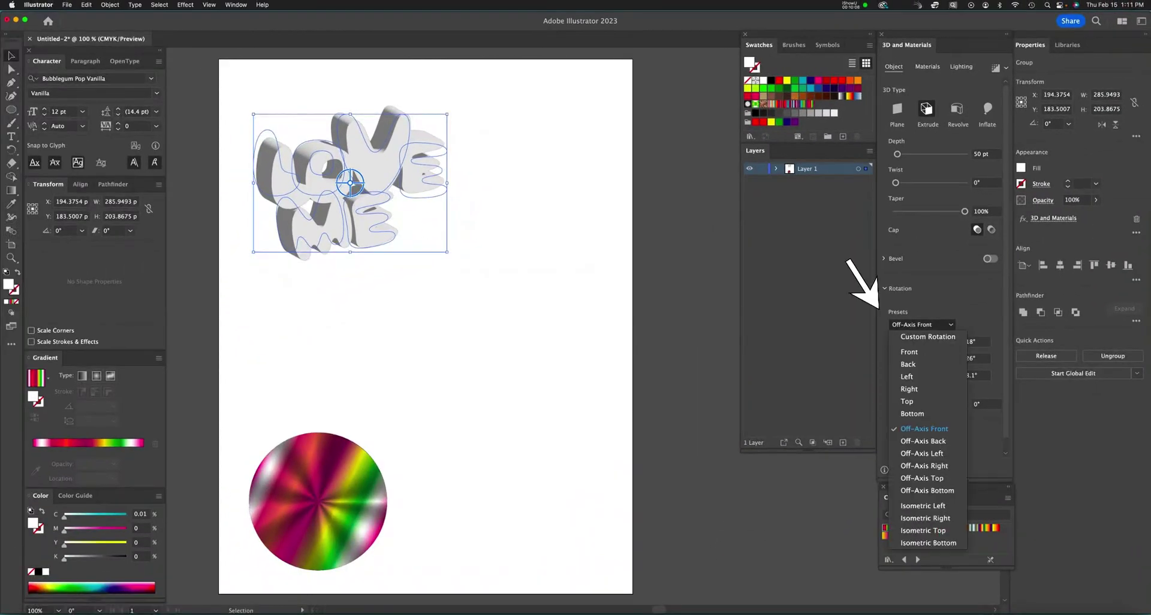
pyautogui.click(909, 352)
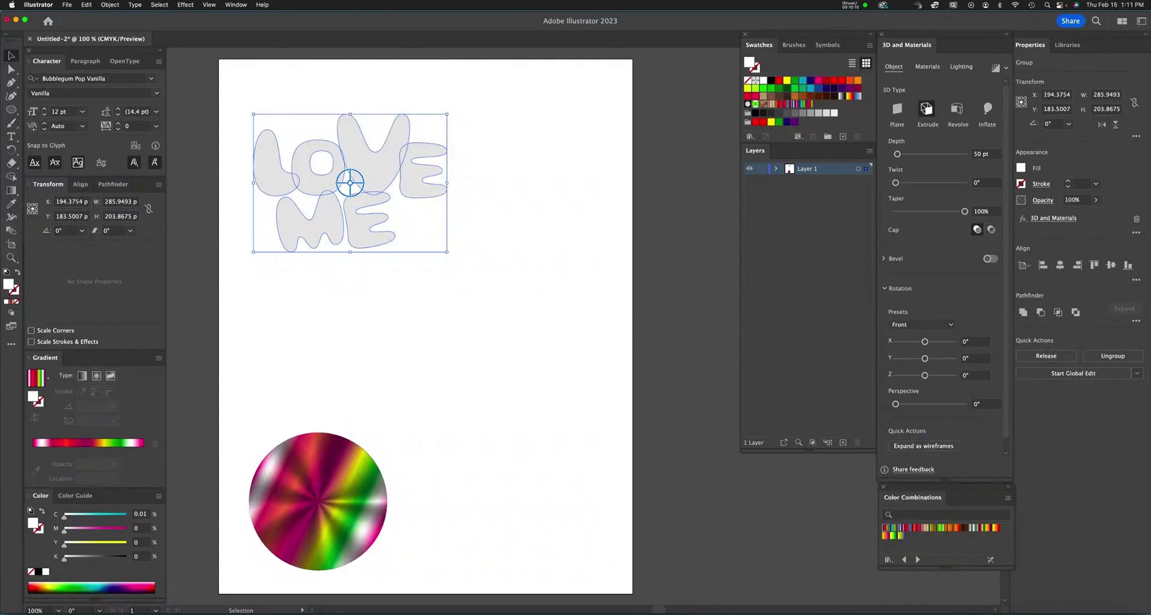
# - Change the lettering's 3D type to Inflate and open its material settings
pyautogui.click(987, 109)
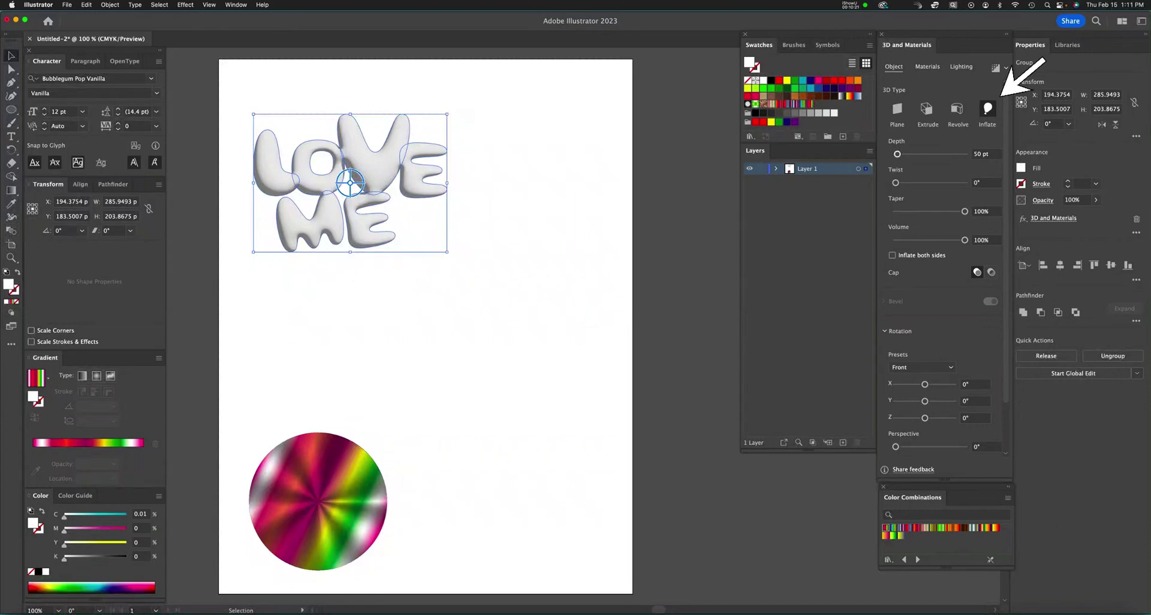
pyautogui.moveTo(897, 154); pyautogui.dragTo(898, 154)
pyautogui.click(927, 67)
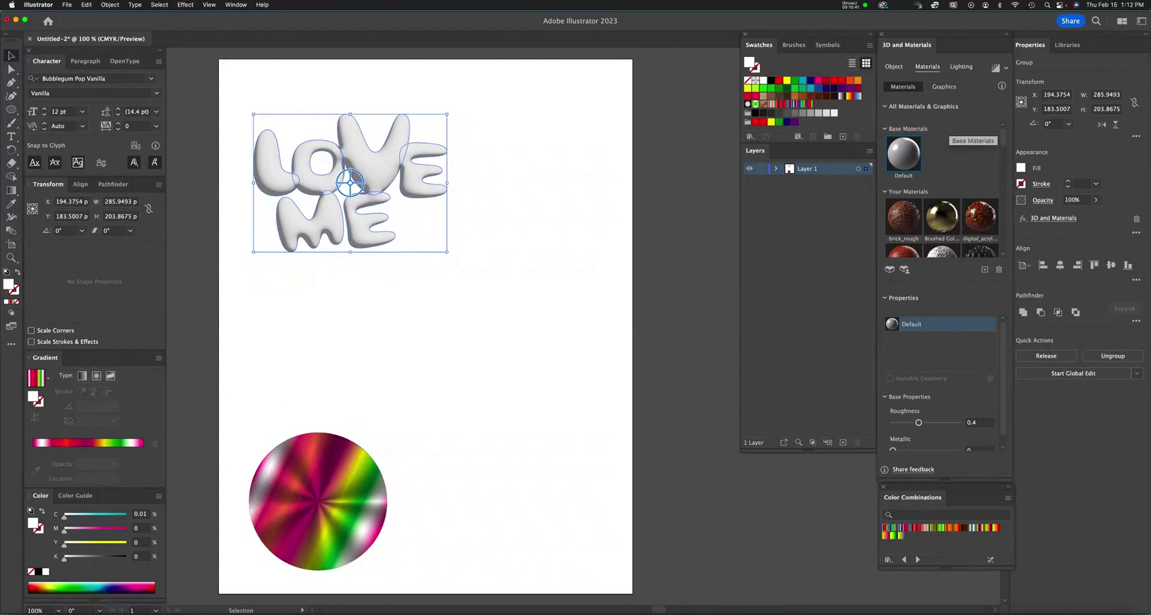
# - Set the lettering material's roughness to 0.26 and its metallic value to 0.69
pyautogui.scroll(-1, 939, 381)
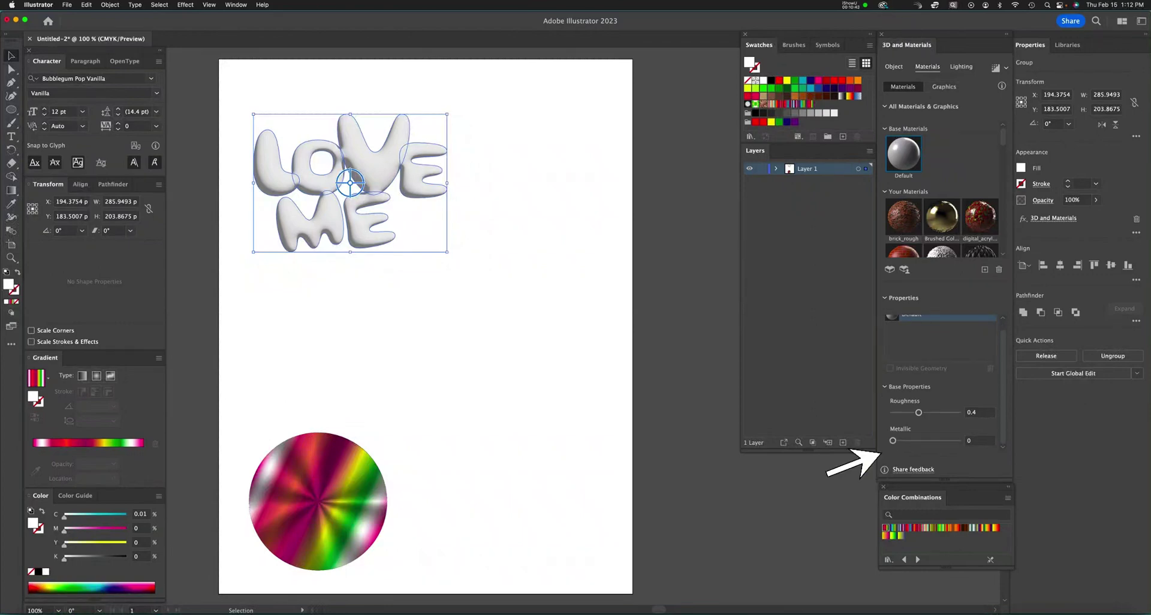
pyautogui.moveTo(892, 441)
pyautogui.mouseDown()
pyautogui.moveTo(933, 441)
pyautogui.moveTo(915, 412)
pyautogui.moveTo(937, 440)
pyautogui.mouseUp()
# - Group all parts of the rainbow disc and add the group to the 3D graphics library
pyautogui.click(944, 86)
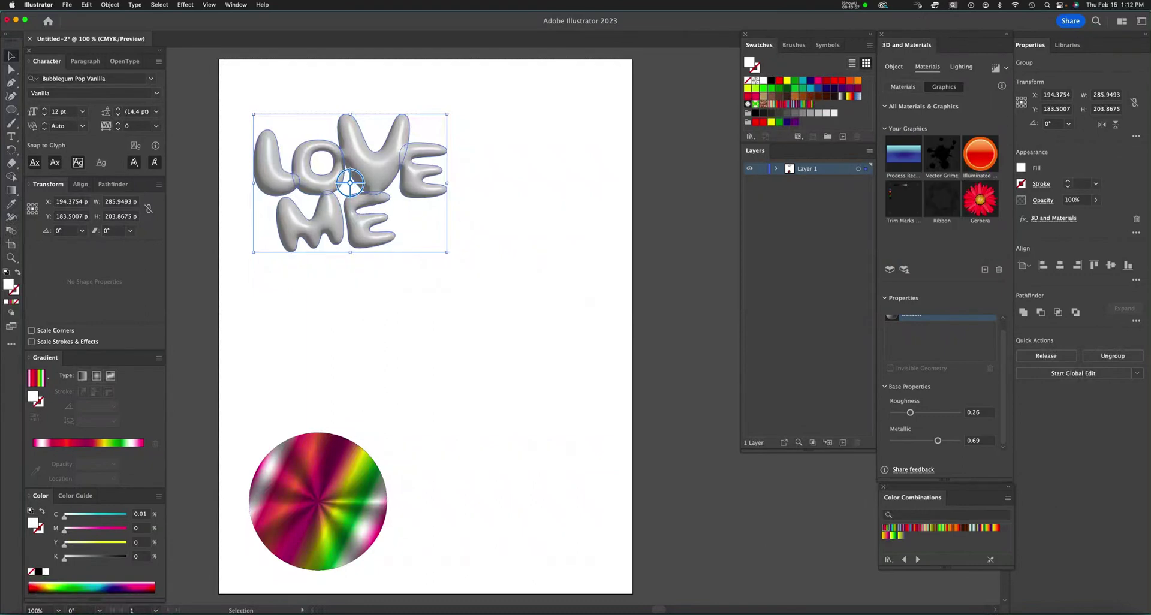
pyautogui.press('super+shift+a')
pyautogui.moveTo(270, 405); pyautogui.dragTo(392, 569)
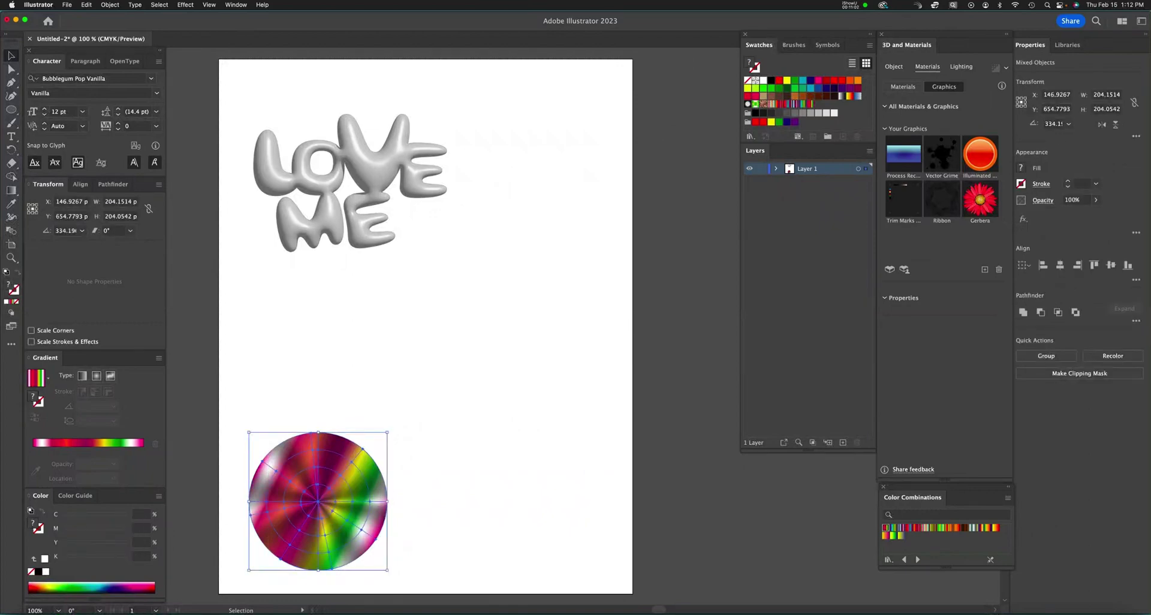
pyautogui.click(110, 5)
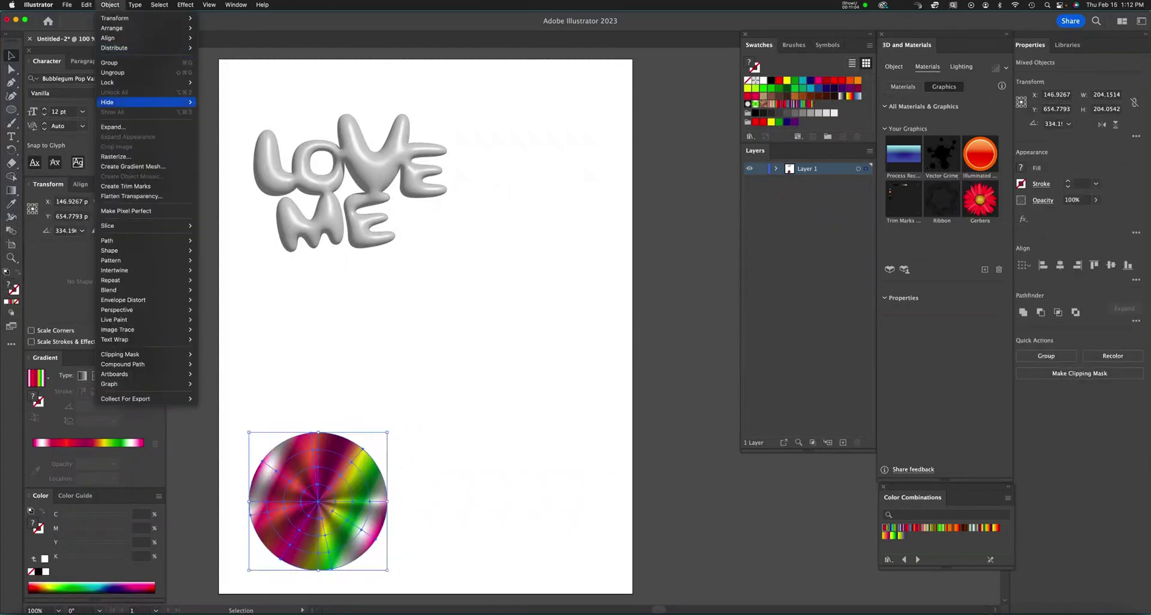
pyautogui.click(109, 62)
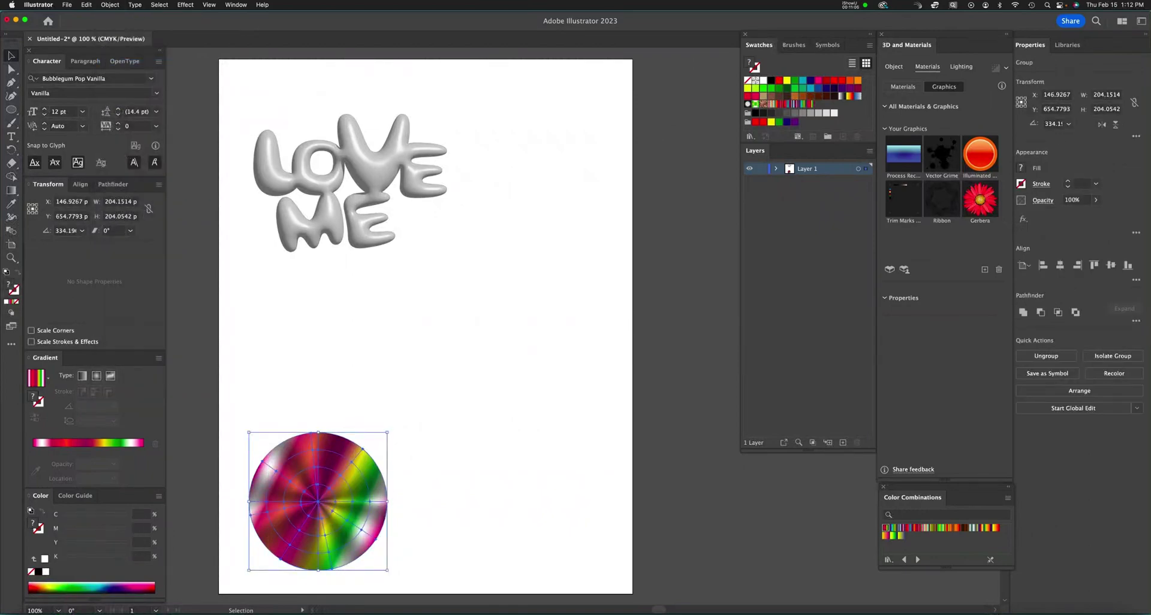
pyautogui.moveTo(354, 446); pyautogui.dragTo(944, 267)
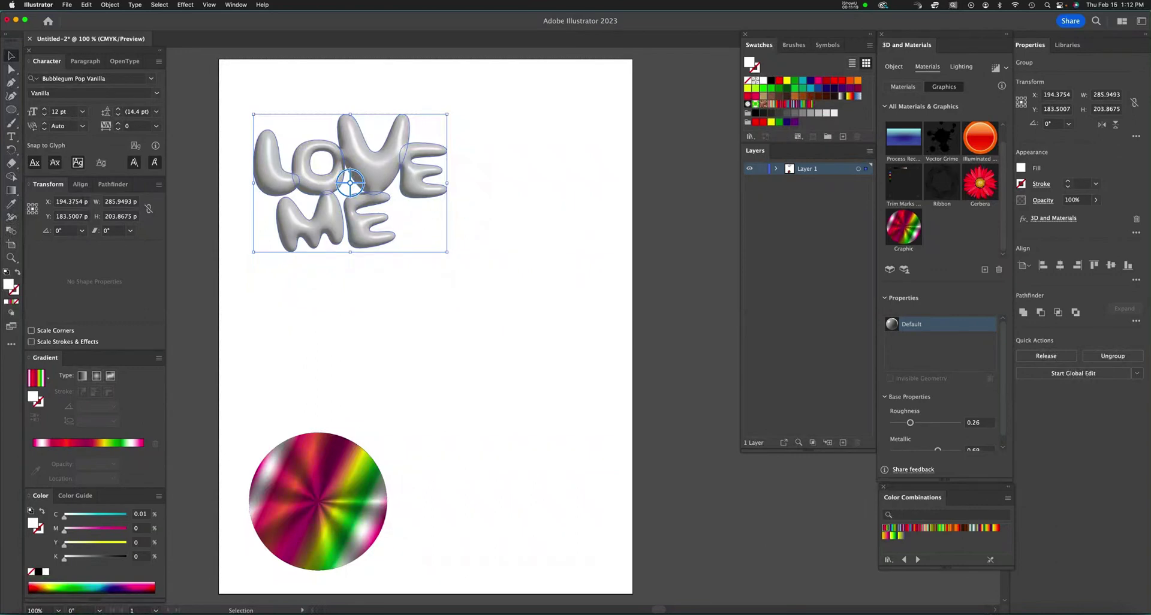
# - Map the disc graphic onto the lettering at 140.29% scale and 38° rotation, positioned over the V and E of LOVE
pyautogui.click(903, 231)
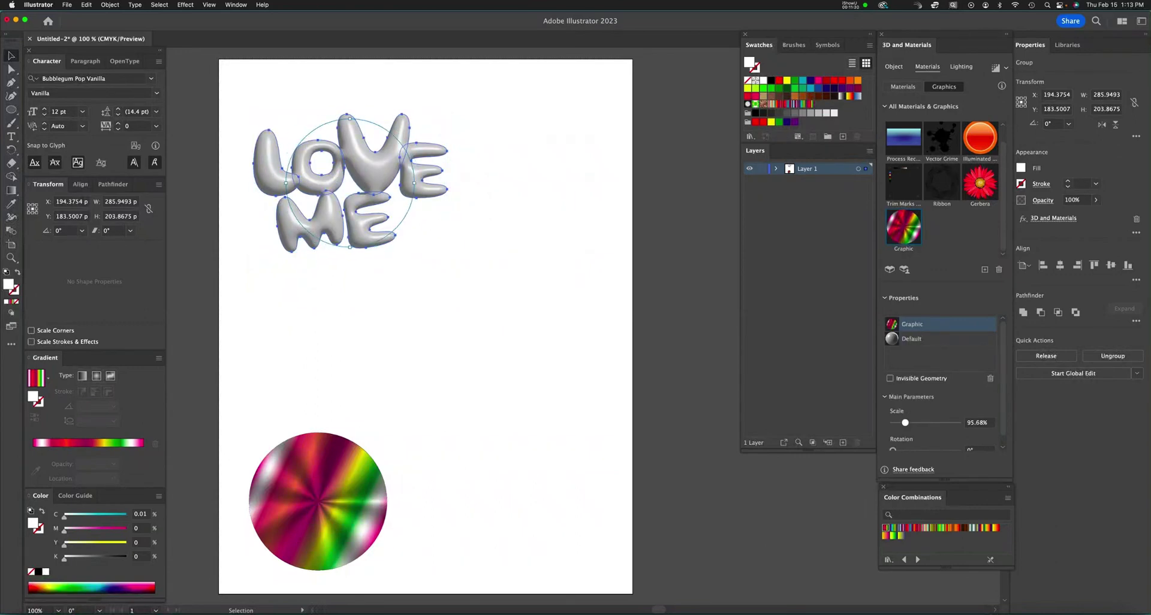
pyautogui.moveTo(905, 423); pyautogui.dragTo(899, 440)
pyautogui.scroll(-1, 899, 443)
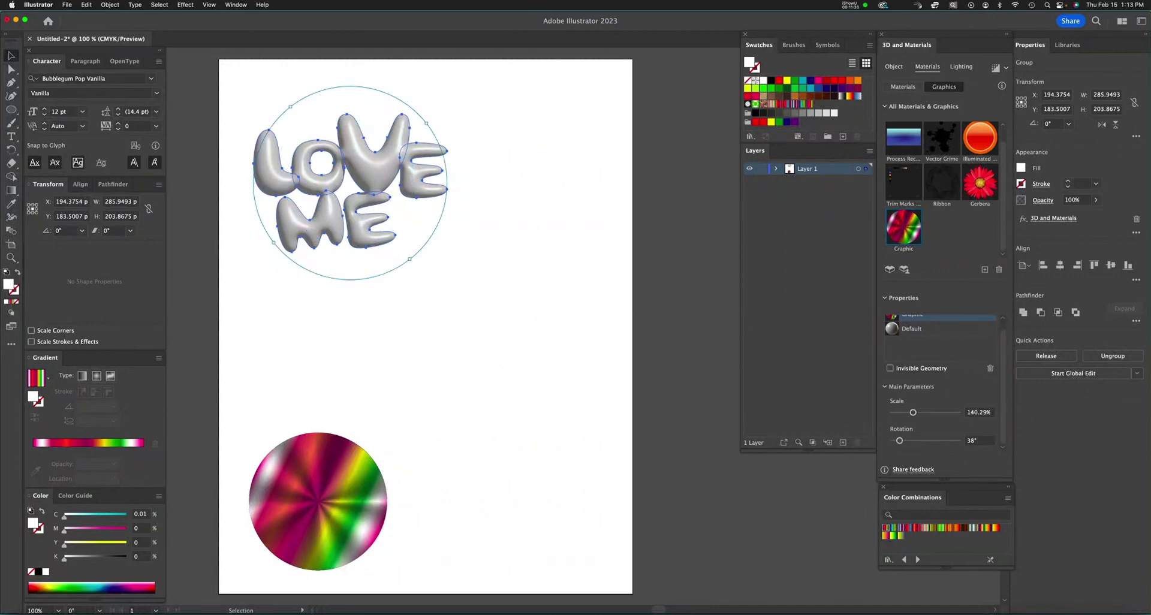
pyautogui.moveTo(350, 183); pyautogui.dragTo(396, 167)
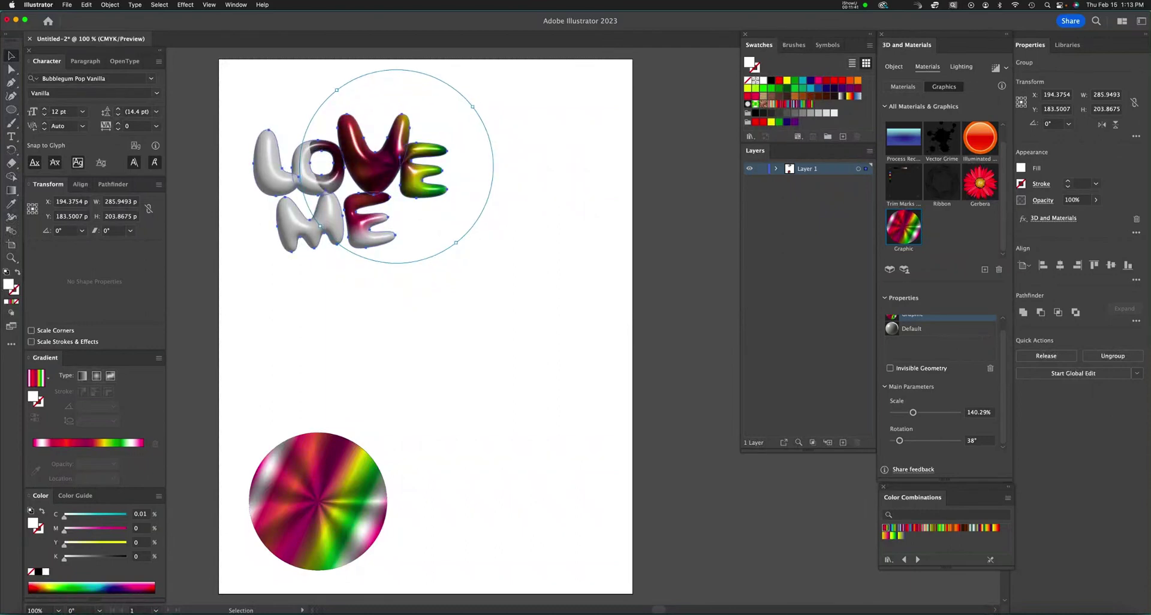
# - Map further copies of the disc graphic onto the lettering, positioned over the M, the L and the lower O
pyautogui.scroll(1, 940, 382)
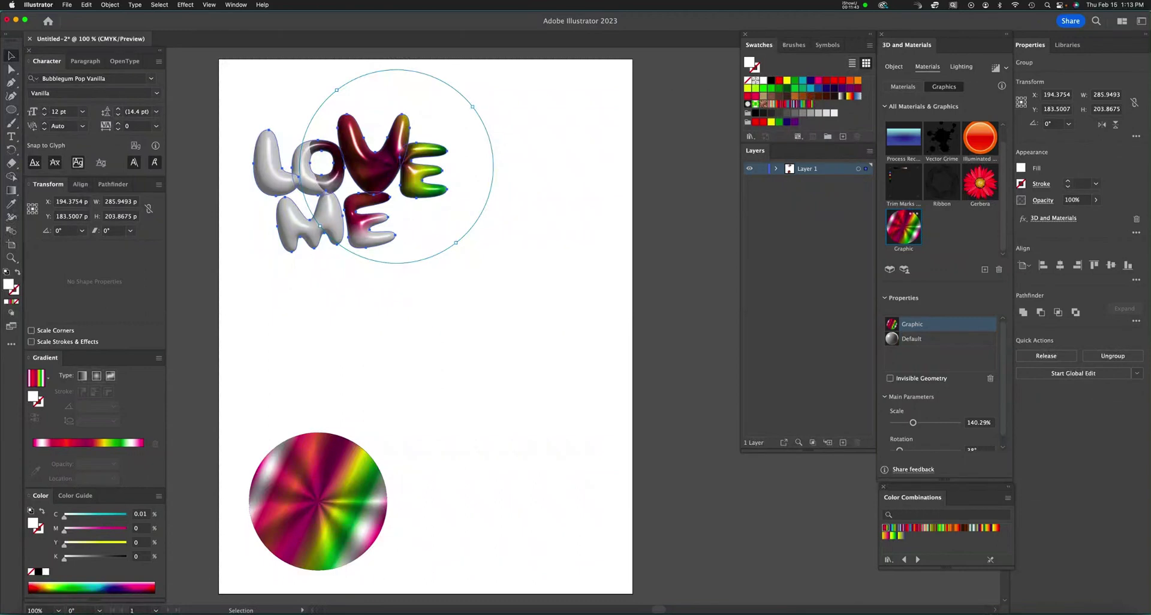
pyautogui.click(906, 229)
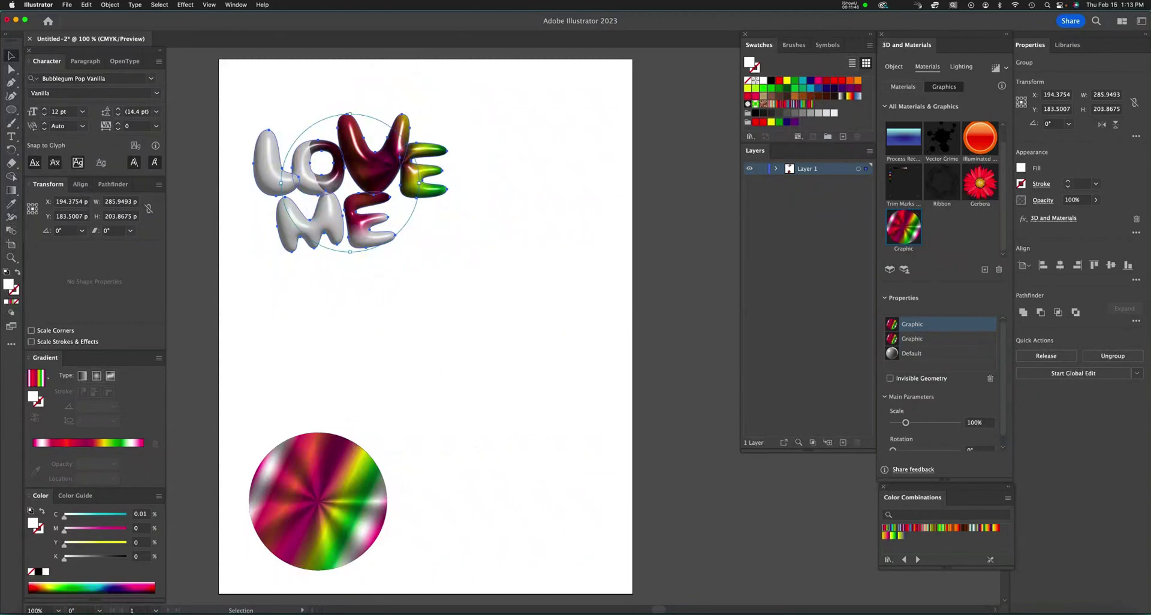
pyautogui.moveTo(350, 183); pyautogui.dragTo(298, 228)
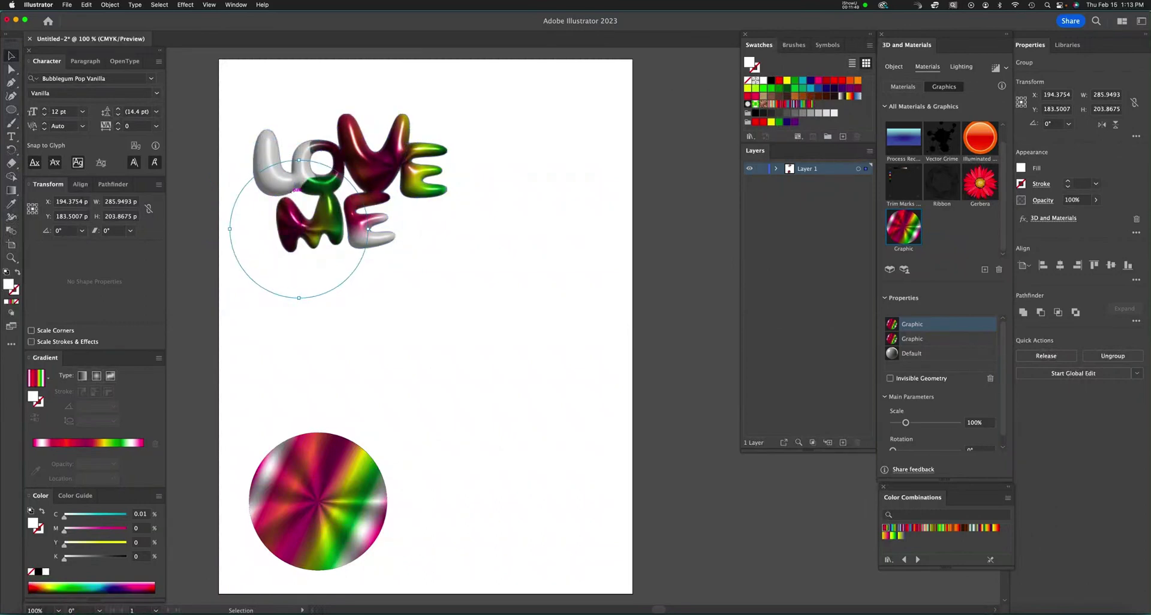
pyautogui.scroll(-1, 939, 384)
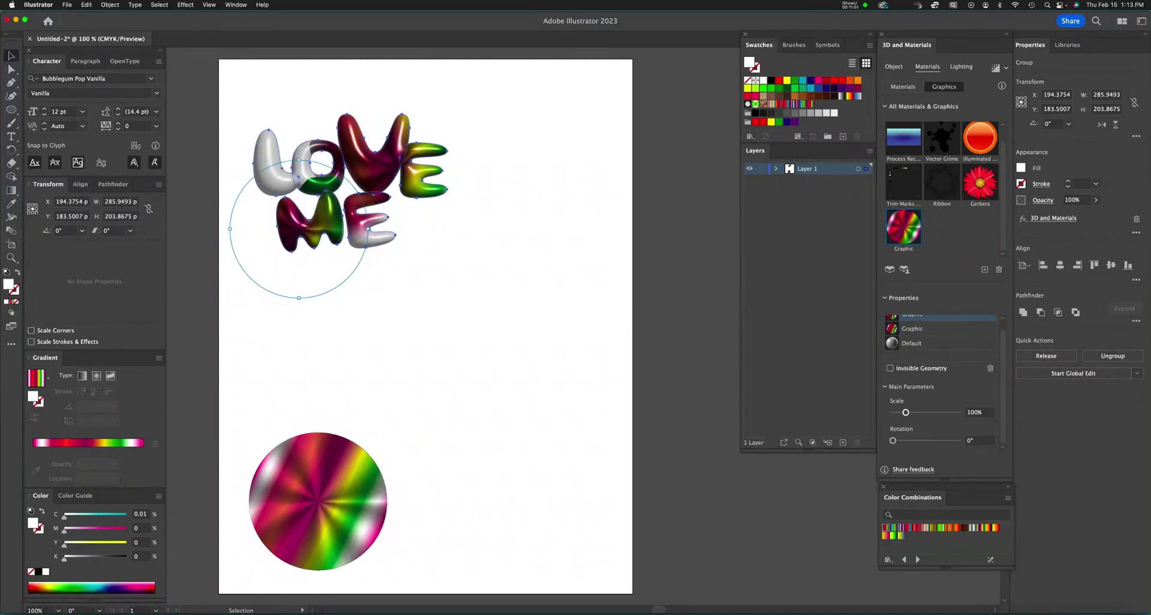
pyautogui.moveTo(321, 231); pyautogui.dragTo(308, 145)
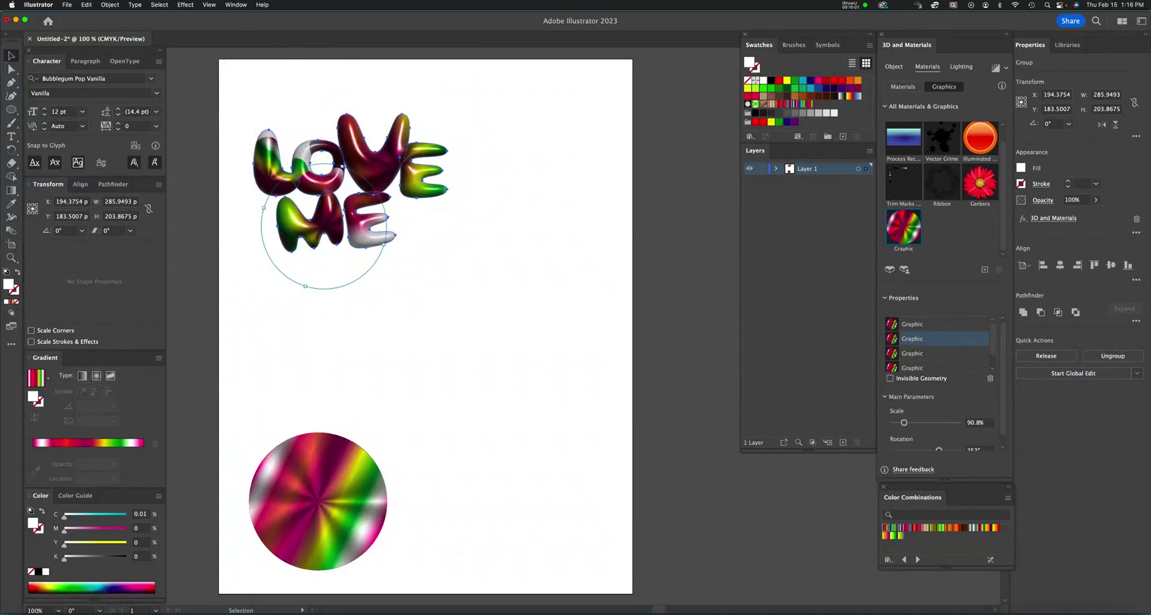
# - Select the lettering's Default material beneath the graphics and bring up its roughness and metallic settings
pyautogui.scroll(-1, 938, 345)
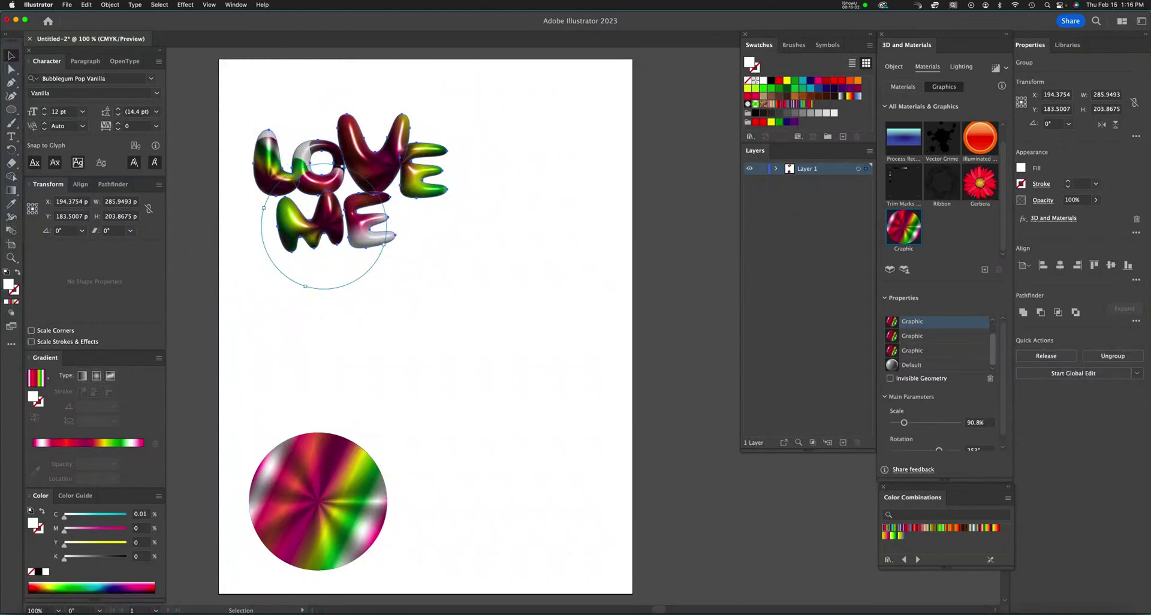
pyautogui.click(937, 364)
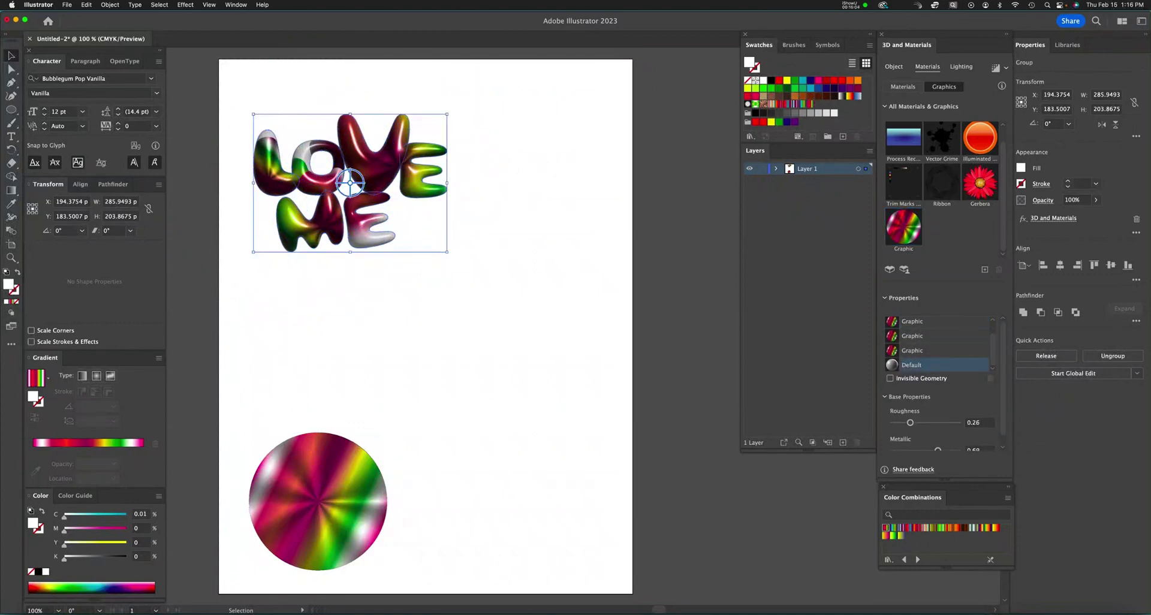
pyautogui.scroll(-1, 938, 384)
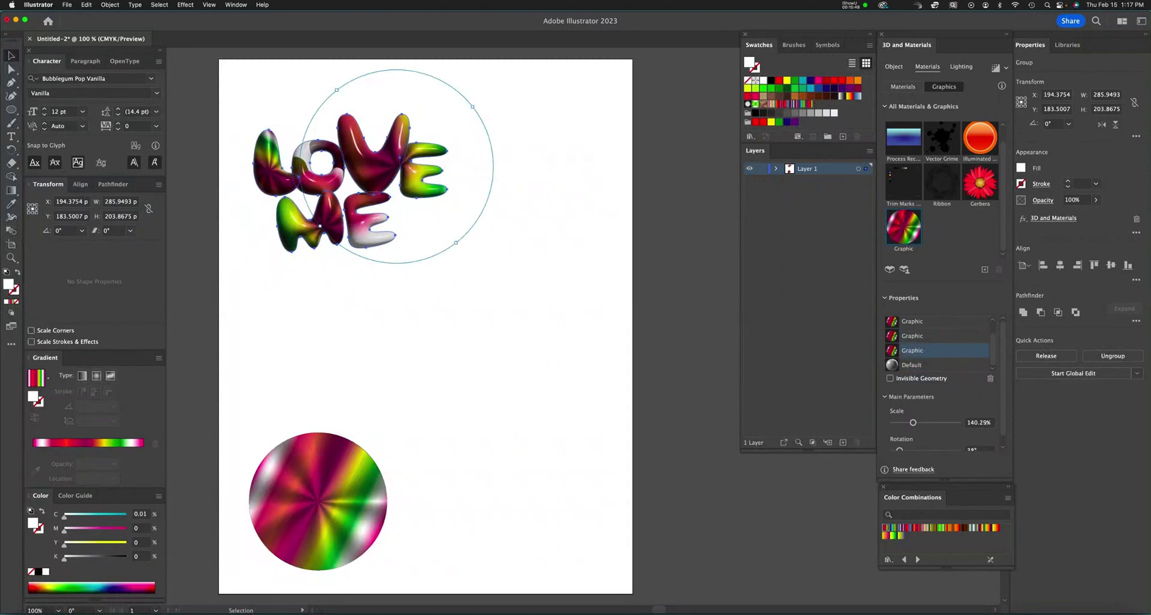
# - Turn on shadows in the lettering's 3D lighting settings, positioned behind the object
pyautogui.click(960, 67)
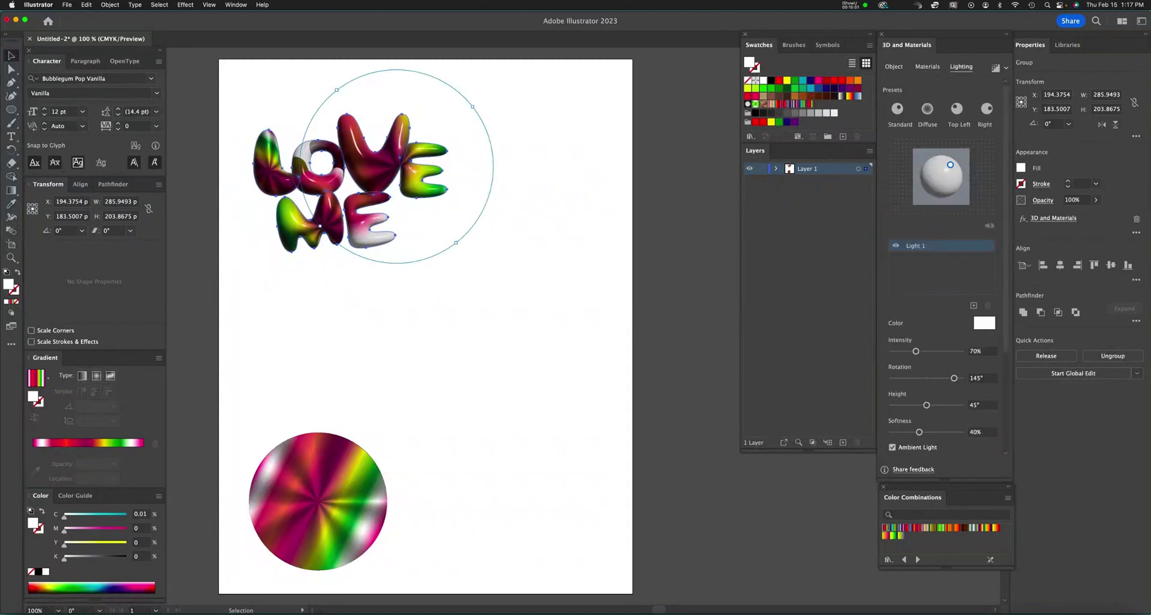
pyautogui.scroll(-3, 941, 270)
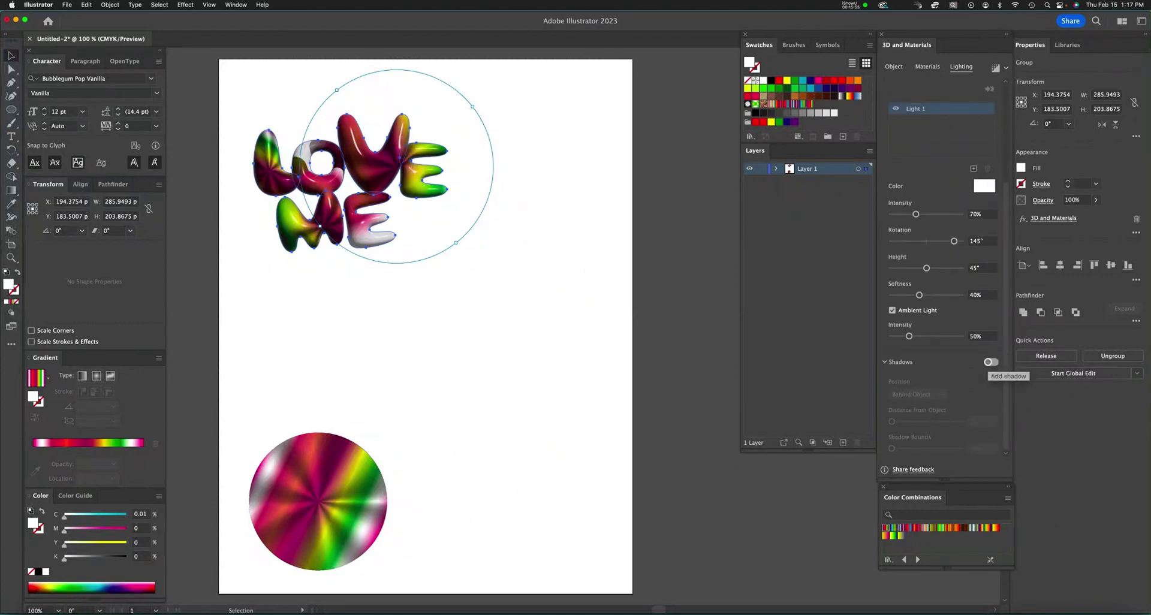
pyautogui.click(991, 362)
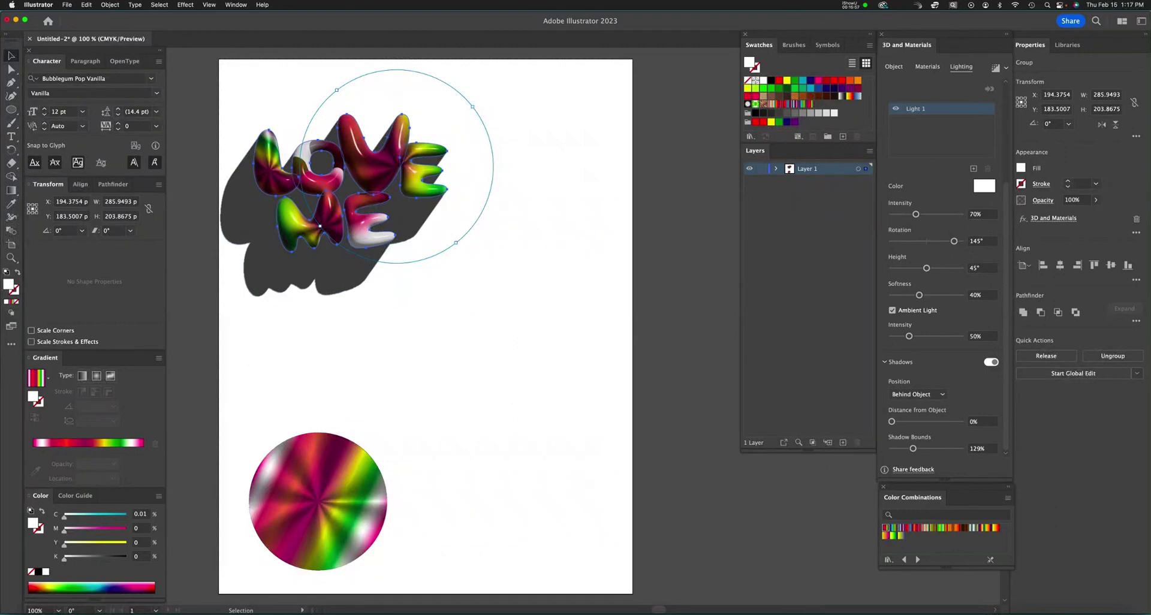
# - Set the light height to 88°, softness to 49%, ambient intensity to 59% and shadow bounds to 10%
pyautogui.moveTo(892, 422); pyautogui.dragTo(892, 422)
pyautogui.moveTo(926, 268)
pyautogui.mouseDown()
pyautogui.moveTo(961, 268)
pyautogui.moveTo(942, 295)
pyautogui.moveTo(925, 295)
pyautogui.mouseUp()
pyautogui.moveTo(909, 336)
pyautogui.mouseDown()
pyautogui.moveTo(925, 337)
pyautogui.moveTo(911, 337)
pyautogui.mouseUp()
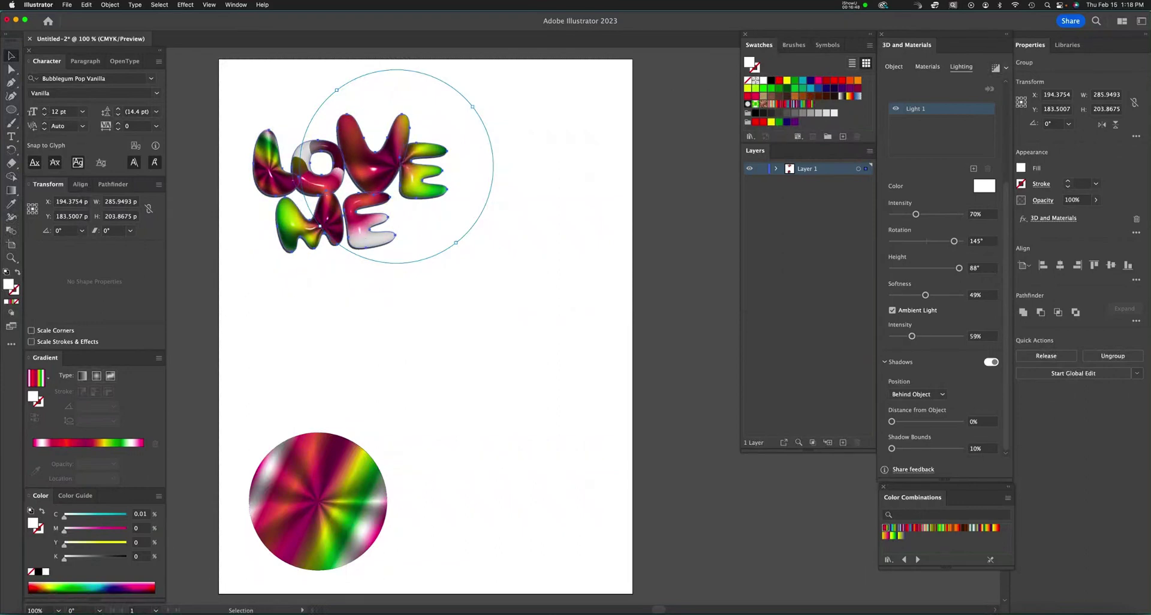
# - Enable ray tracing at High quality with noise reduction and render the lettering
pyautogui.click(1001, 68)
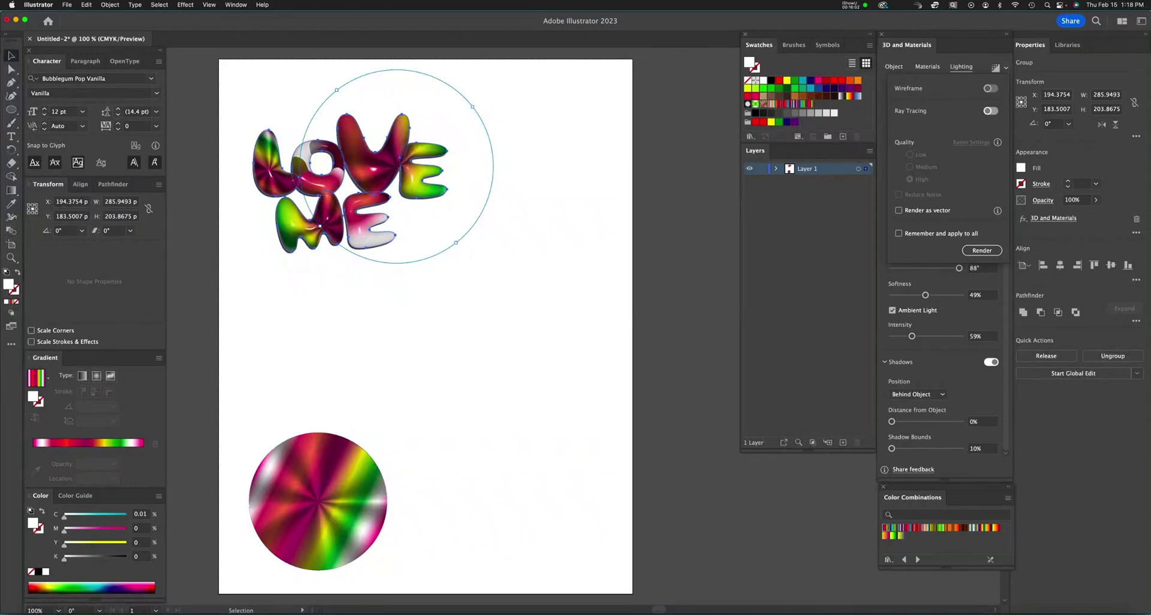
pyautogui.click(990, 110)
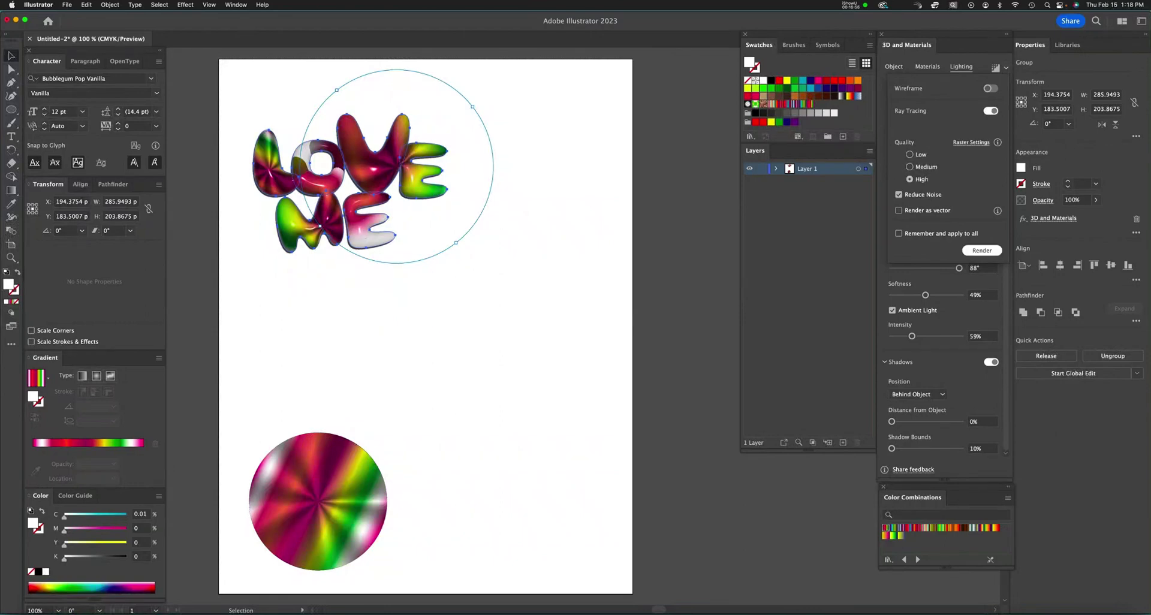
pyautogui.click(981, 250)
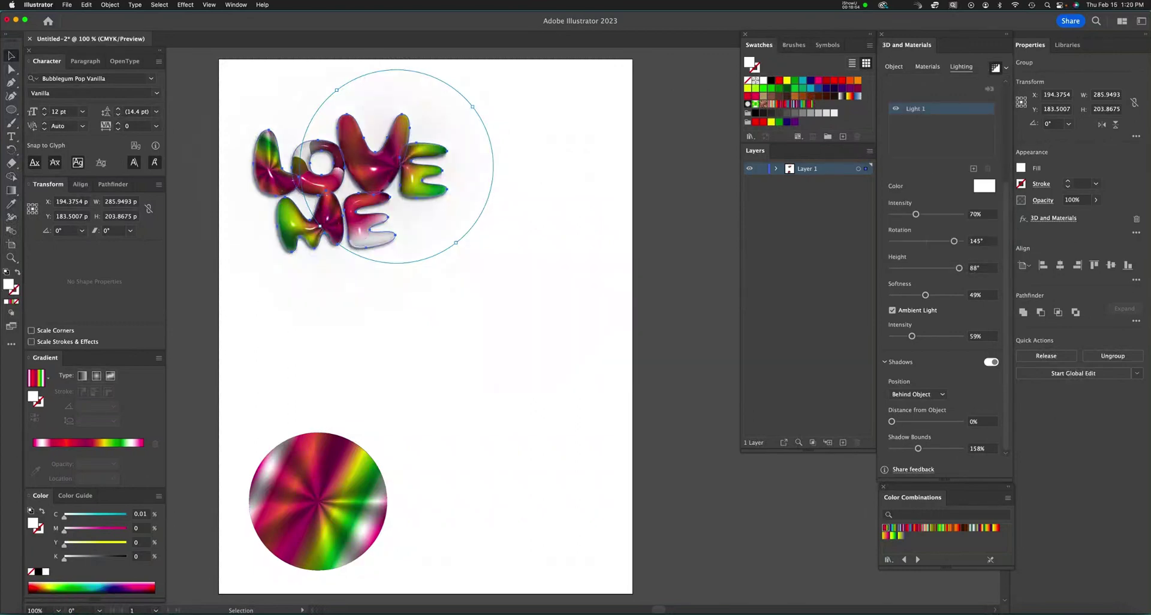
# - Deselect the lettering and move the rainbow disc group up and right to about X 245, Y 522 pt
pyautogui.press('super+shift+a')
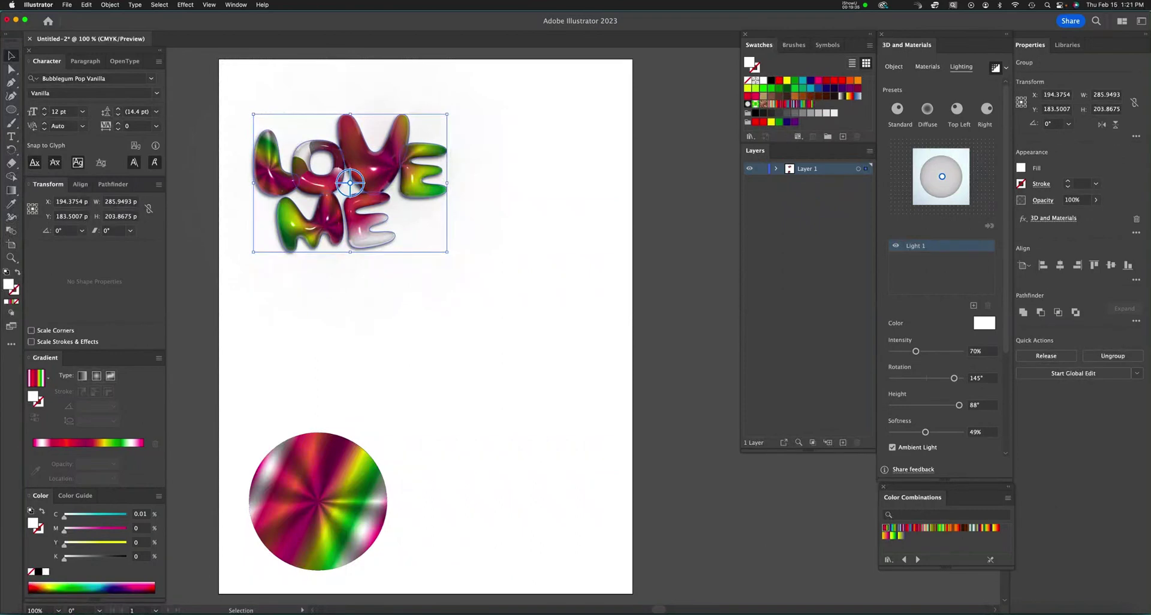
pyautogui.press('shift+super+a')
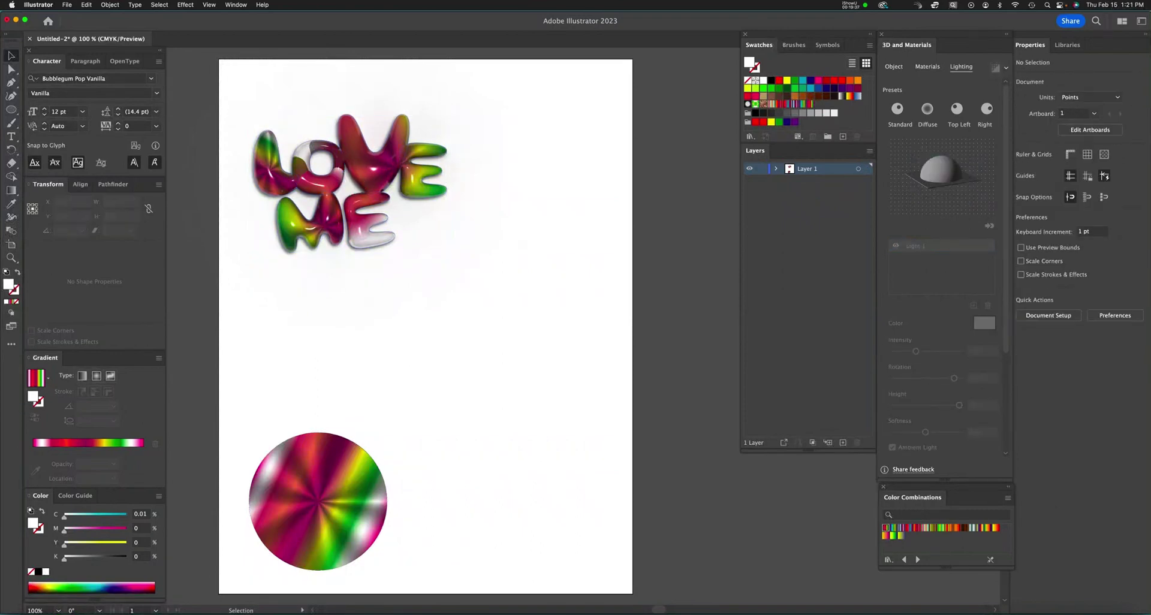
pyautogui.moveTo(363, 495); pyautogui.dragTo(429, 404)
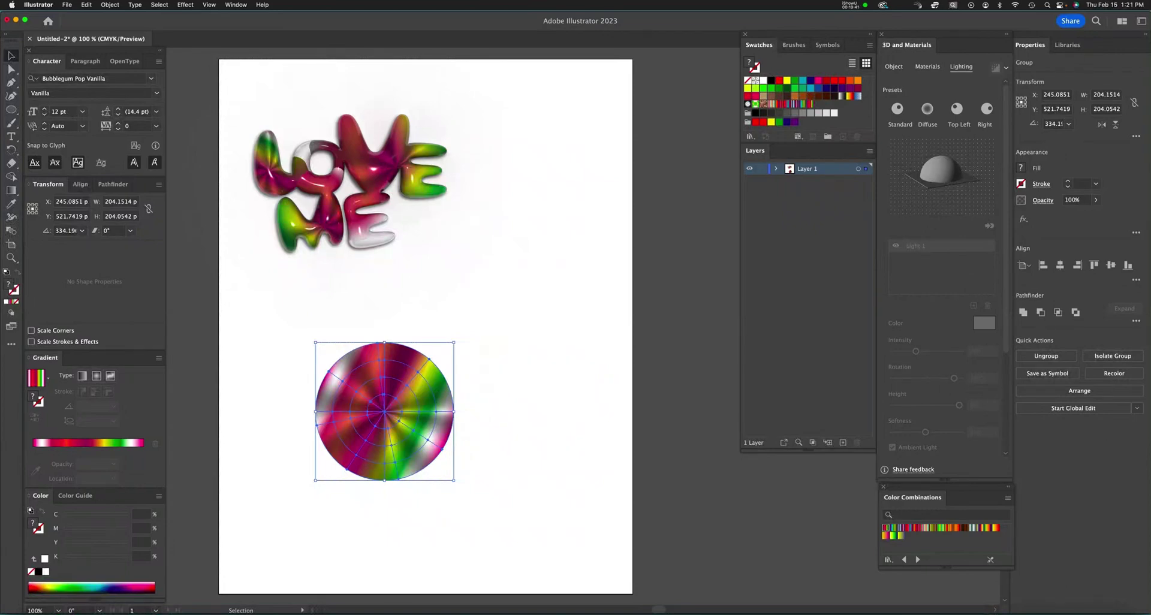